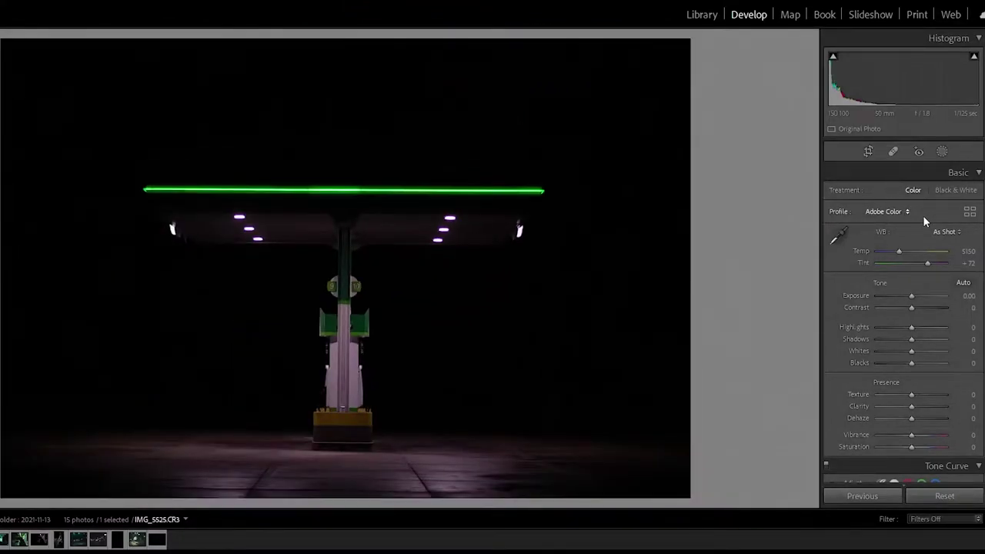
- Crop tighter around the canopy and pump at the original aspect, and apply the crop
{"action": "left_click", "coordinate": [868, 151]}
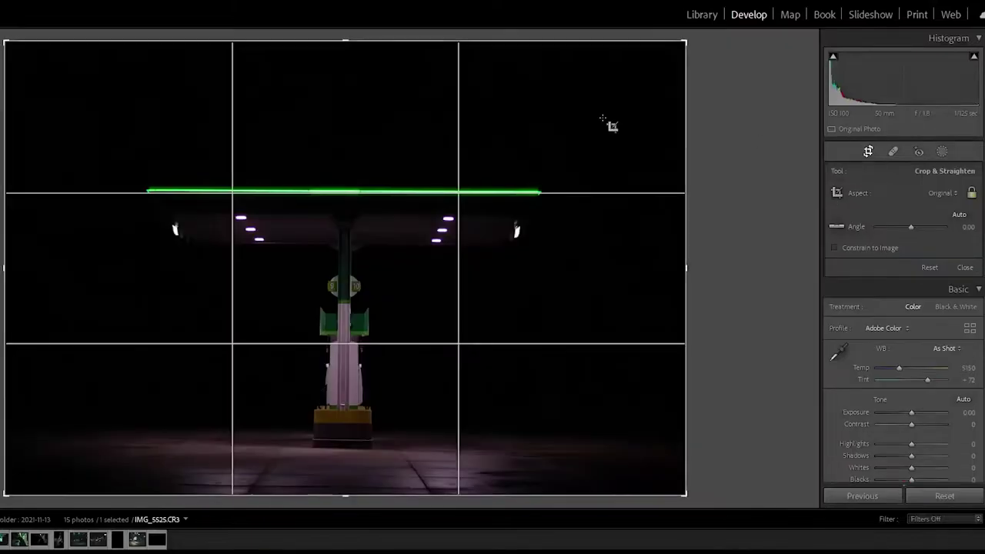
{"action": "left_click_drag", "start_coordinate": [344, 64], "coordinate": [351, 170]}
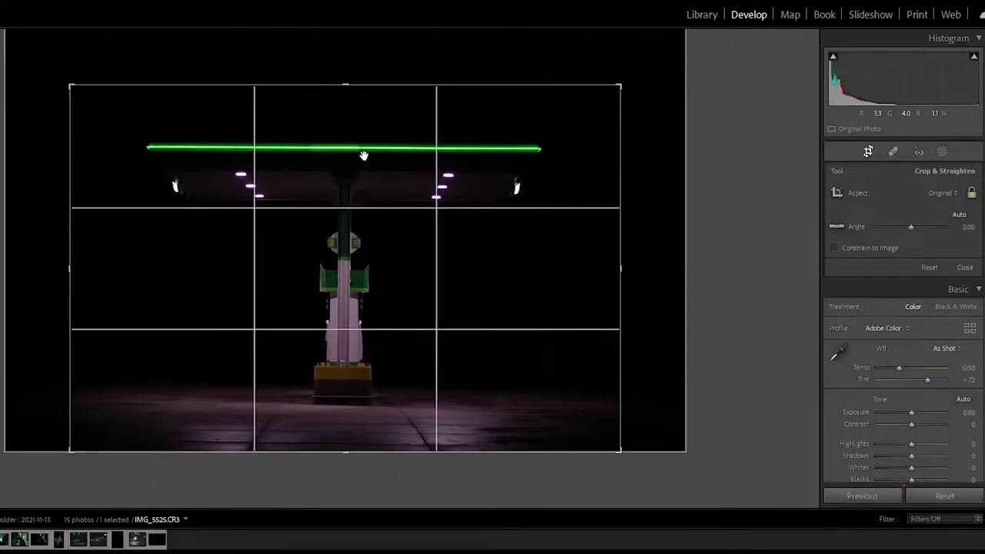
{"action": "left_click_drag", "start_coordinate": [343, 85], "coordinate": [344, 94]}
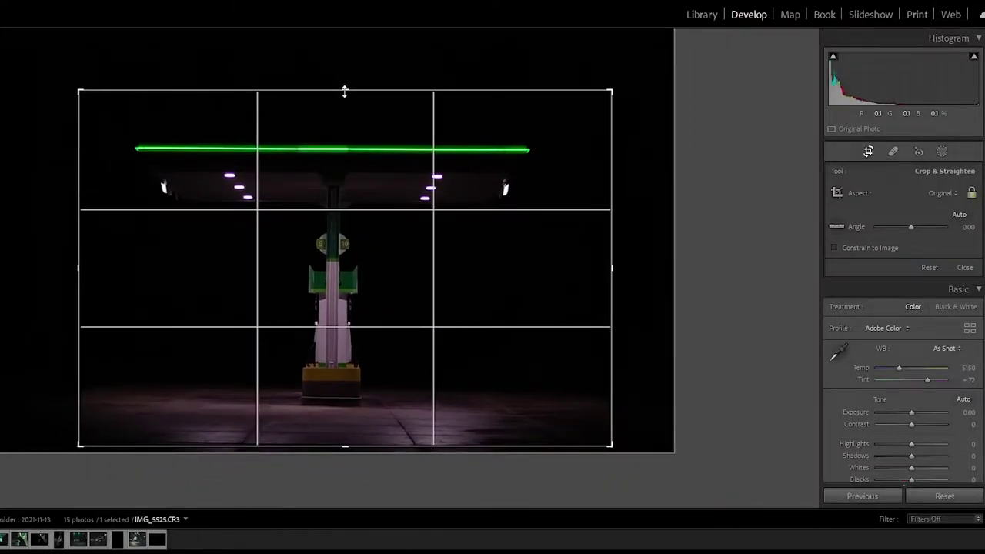
{"action": "left_click_drag", "start_coordinate": [341, 243], "coordinate": [356, 262]}
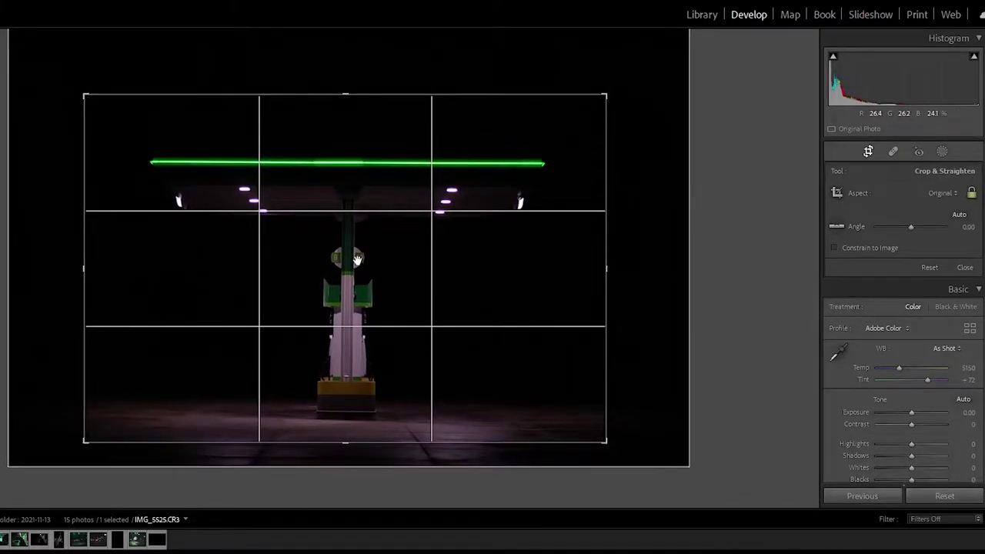
{"action": "key", "text": "Return"}
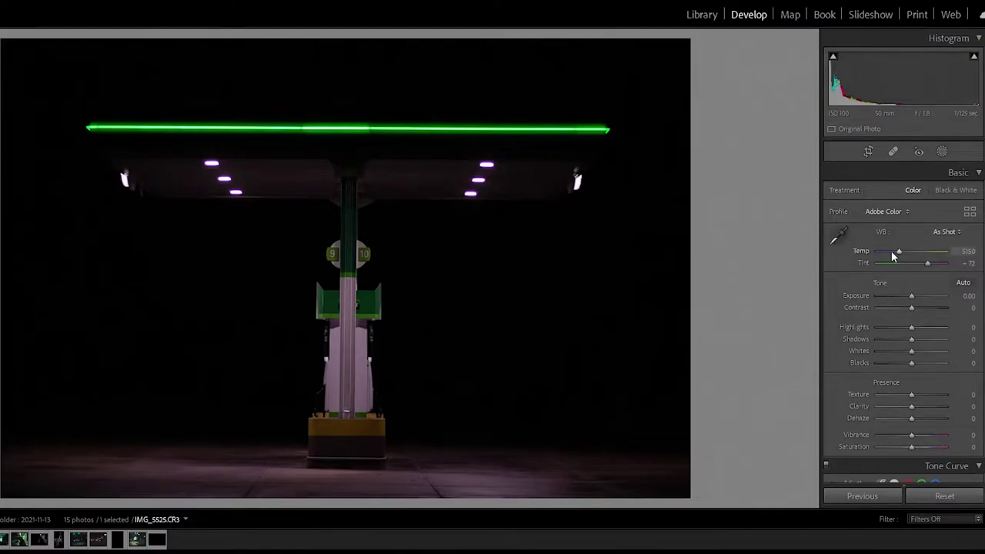
- Set Temp to 4544 and Tint to −18 to remove the purple cast, and raise Exposure to +1.14
{"action": "left_click_drag", "start_coordinate": [899, 250], "coordinate": [895, 254]}
{"action": "left_click_drag", "start_coordinate": [927, 263], "coordinate": [908, 273]}
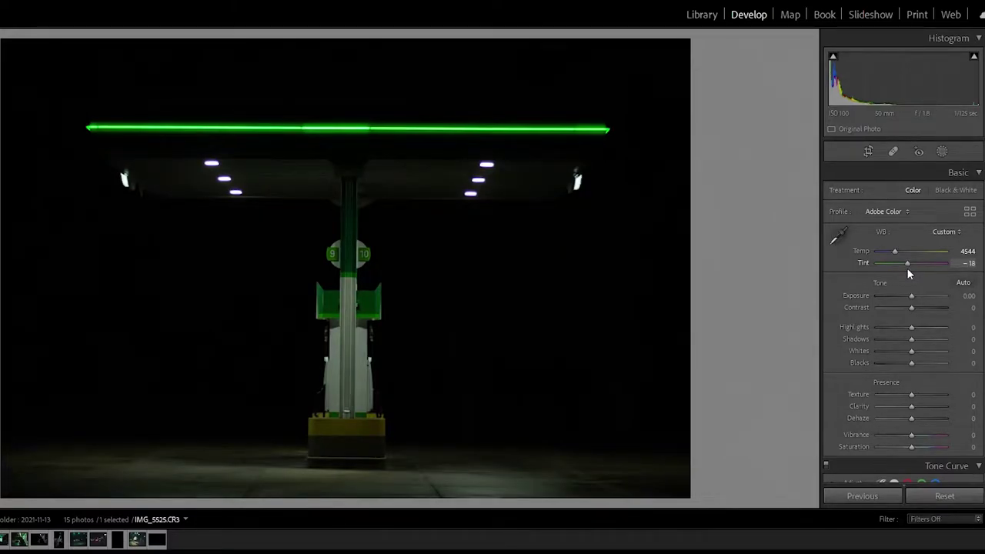
{"action": "mouse_move", "coordinate": [911, 295]}
{"action": "left_mouse_down"}
{"action": "mouse_move", "coordinate": [757, 323]}
{"action": "mouse_move", "coordinate": [921, 315]}
{"action": "left_mouse_up"}
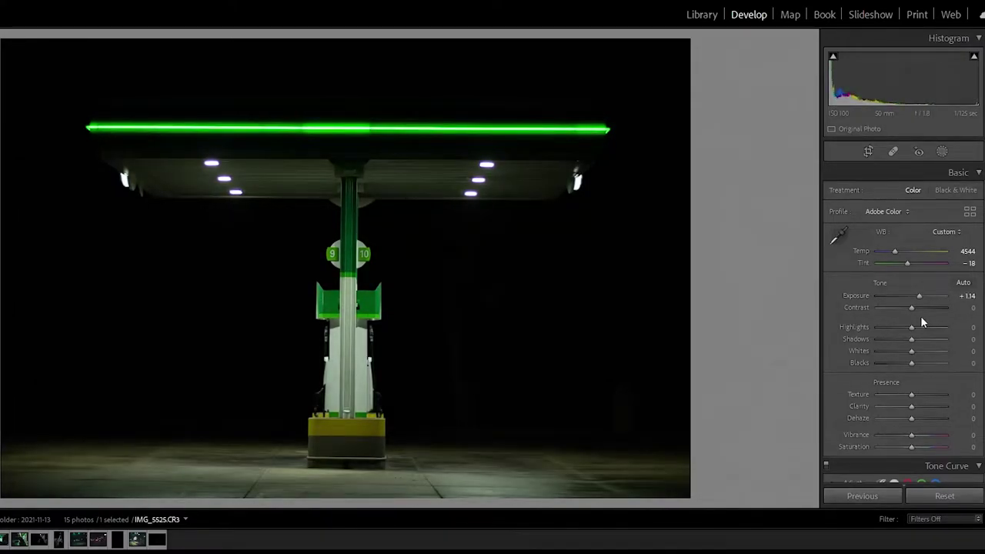
- In Basic, push Contrast to +100, Shadows +19, Whites −44, Vibrance −35 and Saturation +14
{"action": "mouse_move", "coordinate": [913, 307]}
{"action": "left_mouse_down"}
{"action": "mouse_move", "coordinate": [758, 306]}
{"action": "mouse_move", "coordinate": [950, 308]}
{"action": "left_mouse_up"}
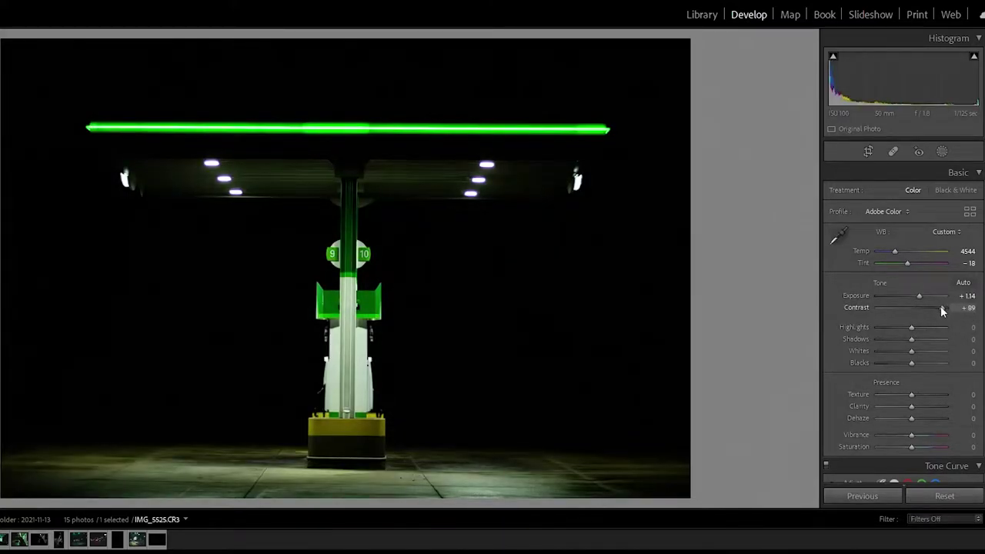
{"action": "left_click_drag", "start_coordinate": [942, 308], "coordinate": [961, 311]}
{"action": "left_click_drag", "start_coordinate": [912, 340], "coordinate": [916, 342]}
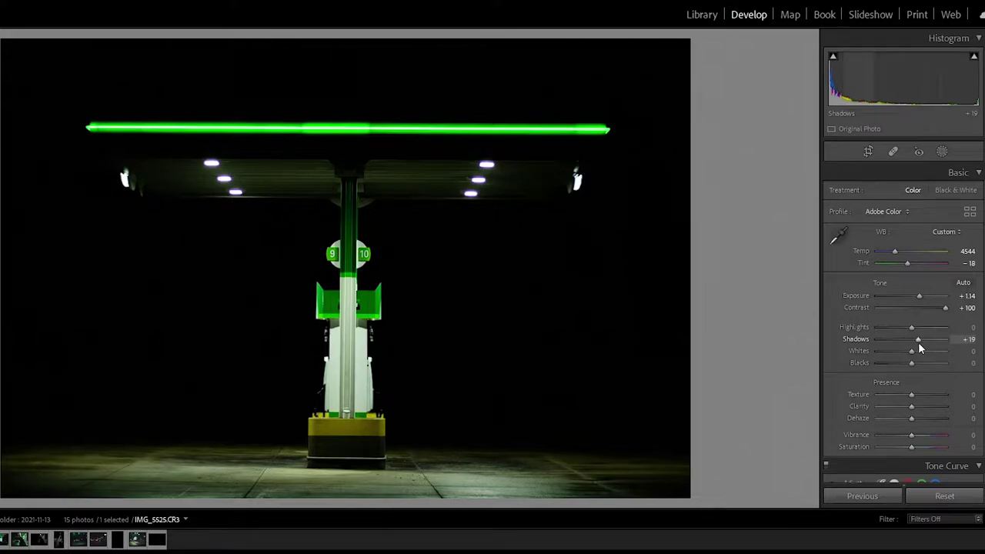
{"action": "mouse_move", "coordinate": [912, 351]}
{"action": "left_mouse_down"}
{"action": "mouse_move", "coordinate": [900, 353]}
{"action": "mouse_move", "coordinate": [925, 370]}
{"action": "mouse_move", "coordinate": [921, 402]}
{"action": "left_mouse_up"}
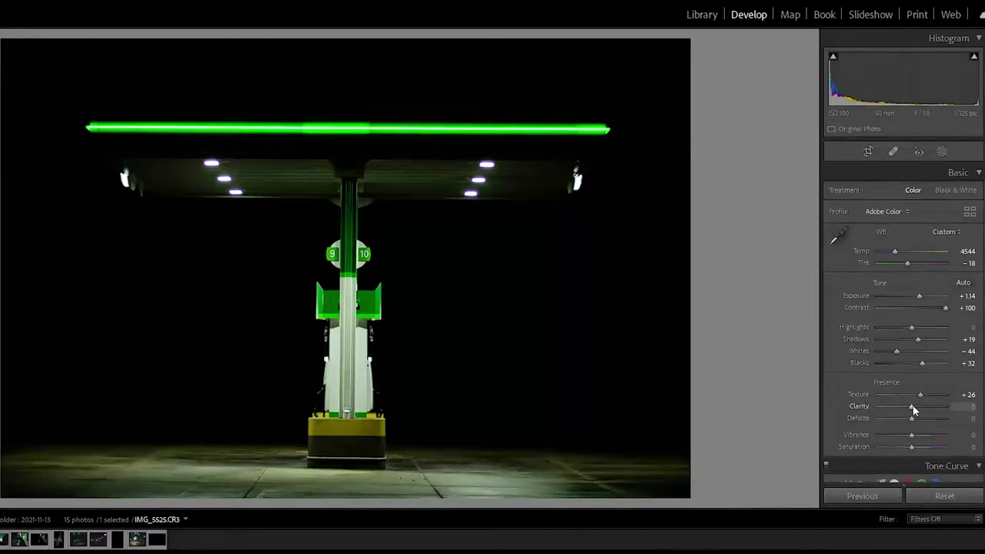
{"action": "mouse_move", "coordinate": [913, 435]}
{"action": "left_mouse_down"}
{"action": "mouse_move", "coordinate": [945, 435]}
{"action": "mouse_move", "coordinate": [844, 438]}
{"action": "mouse_move", "coordinate": [900, 436]}
{"action": "left_mouse_up"}
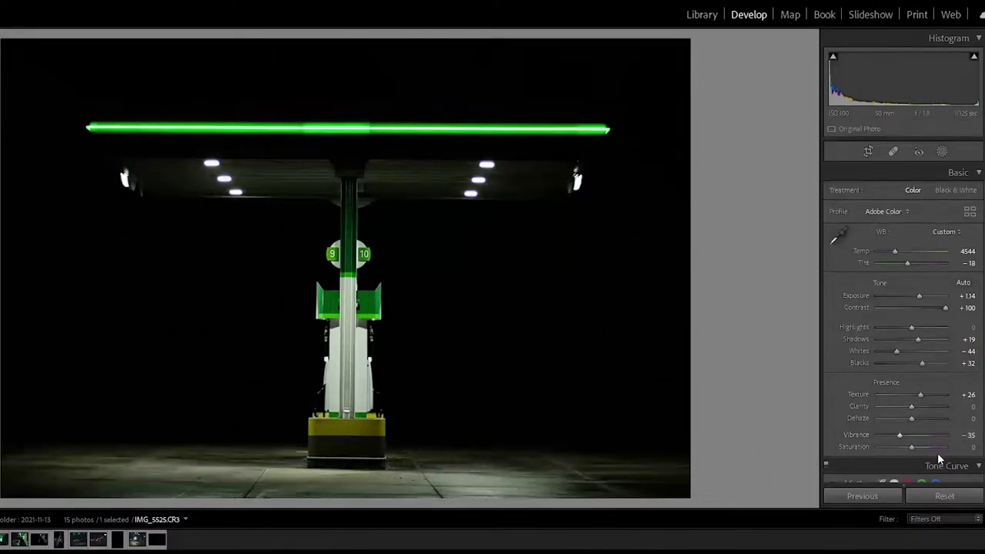
{"action": "left_click_drag", "start_coordinate": [915, 446], "coordinate": [917, 445]}
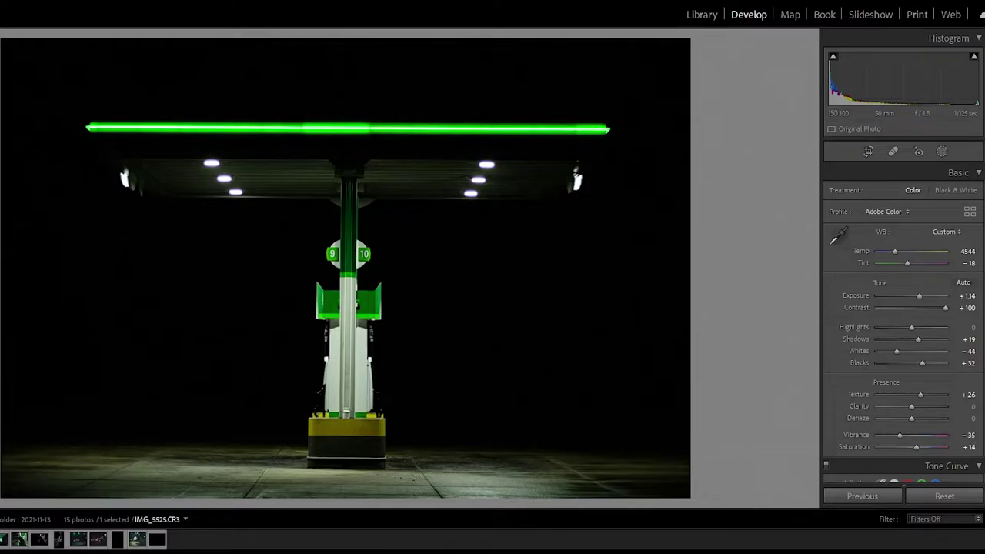
- Add shadow, midtone and highlight points to the tone curve
{"action": "scroll", "coordinate": [930, 223], "scroll_direction": "down", "scroll_amount": 1}
{"action": "scroll", "coordinate": [929, 223], "scroll_direction": "down", "scroll_amount": 7}
{"action": "scroll", "coordinate": [929, 223], "scroll_direction": "down", "scroll_amount": 1}
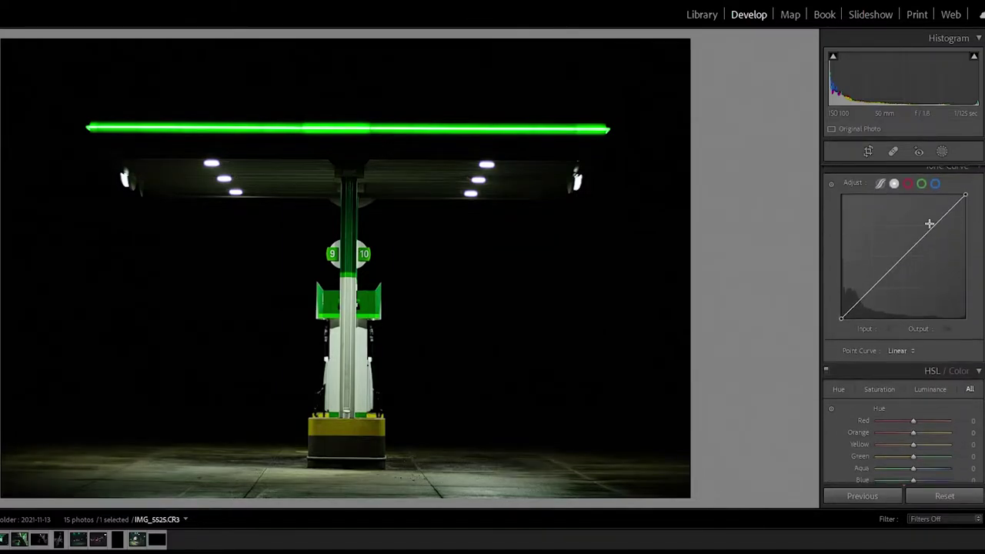
{"action": "left_click", "coordinate": [904, 260]}
{"action": "left_click", "coordinate": [877, 286]}
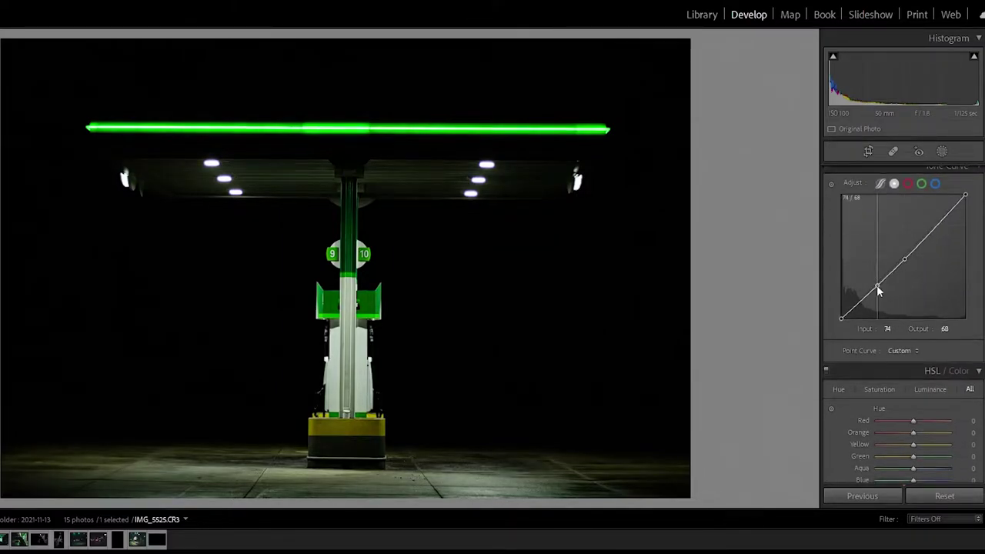
{"action": "left_click", "coordinate": [935, 224]}
- Lift the black point, lower the white point and deepen the shadow point into an S-curve
{"action": "left_click_drag", "start_coordinate": [840, 318], "coordinate": [842, 310]}
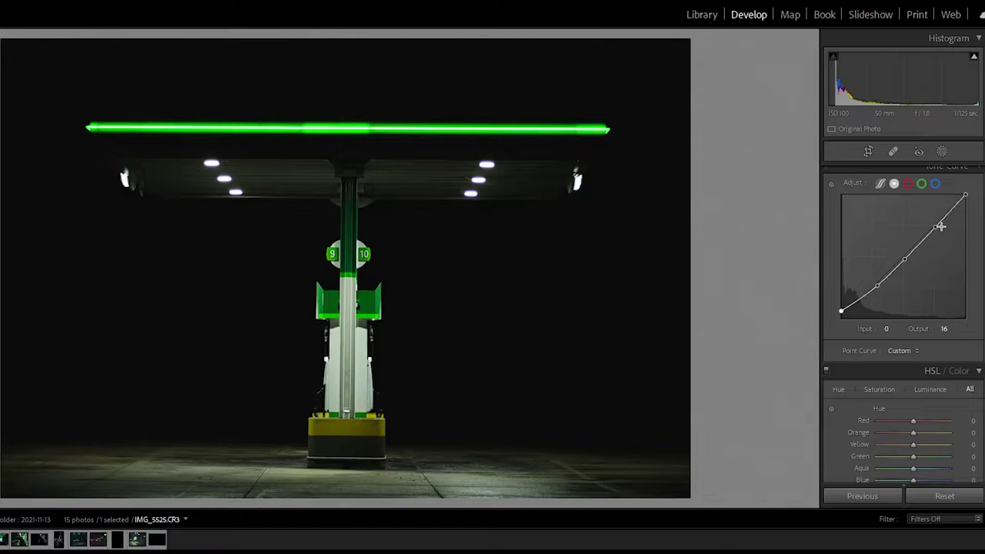
{"action": "left_click_drag", "start_coordinate": [935, 228], "coordinate": [934, 223]}
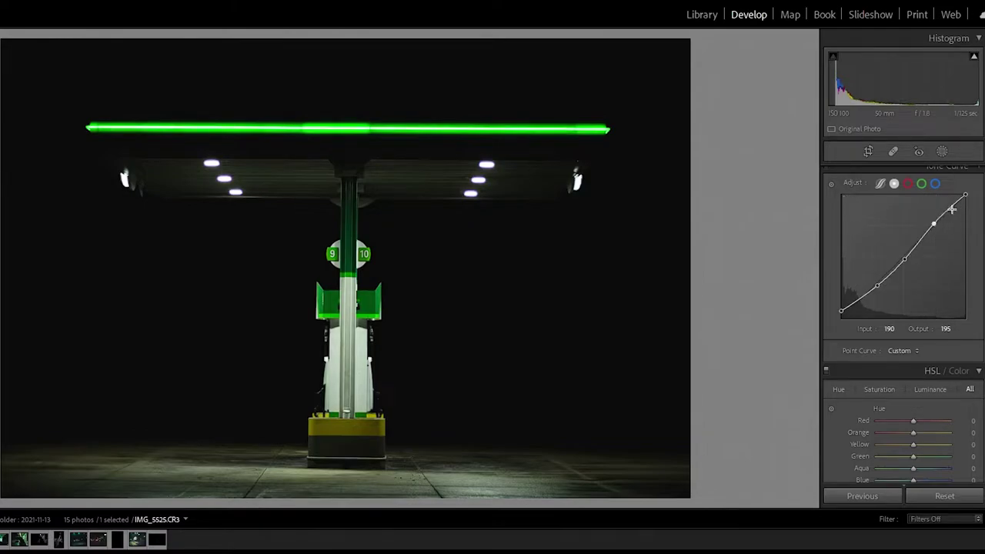
{"action": "left_click_drag", "start_coordinate": [965, 194], "coordinate": [966, 197]}
{"action": "left_click_drag", "start_coordinate": [876, 286], "coordinate": [877, 291]}
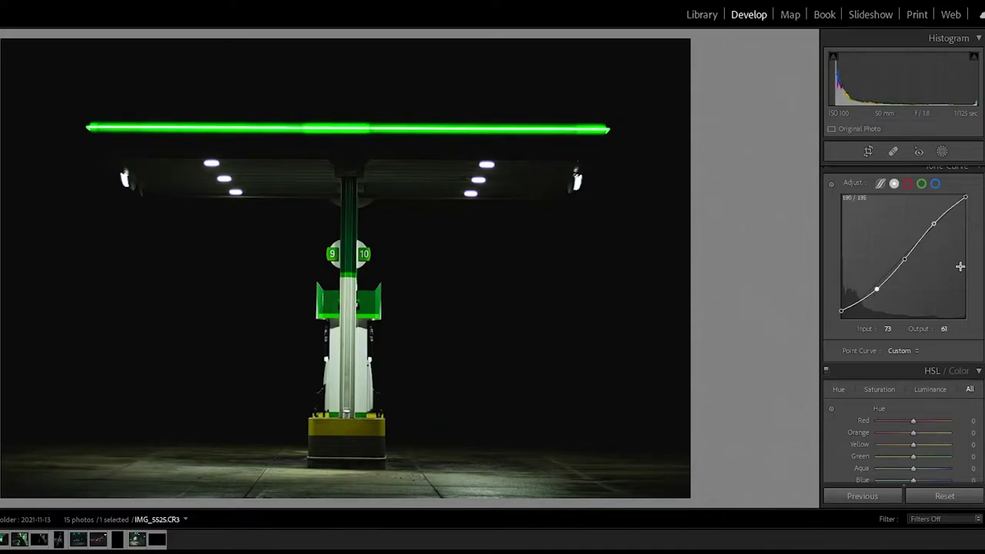
{"action": "scroll", "coordinate": [902, 323], "scroll_direction": "down", "scroll_amount": 2}
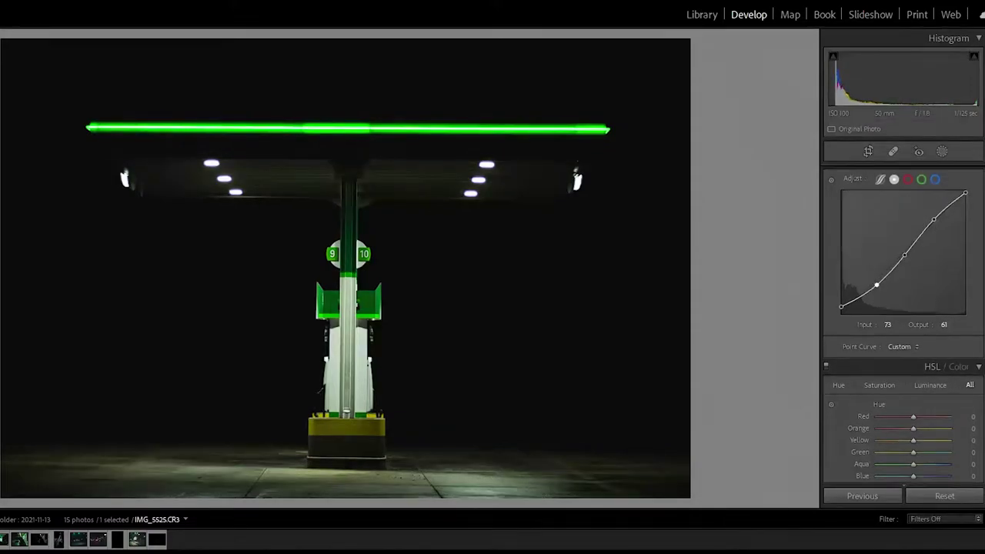
{"action": "scroll", "coordinate": [902, 323], "scroll_direction": "down", "scroll_amount": 3}
- Set HSL hues to Green +18, Aqua +35, Blue −7 and saturations to Yellow +52, Green +32, Aqua +8, Blue +37
{"action": "scroll", "coordinate": [903, 323], "scroll_direction": "down", "scroll_amount": 2}
{"action": "scroll", "coordinate": [902, 323], "scroll_direction": "down", "scroll_amount": 1}
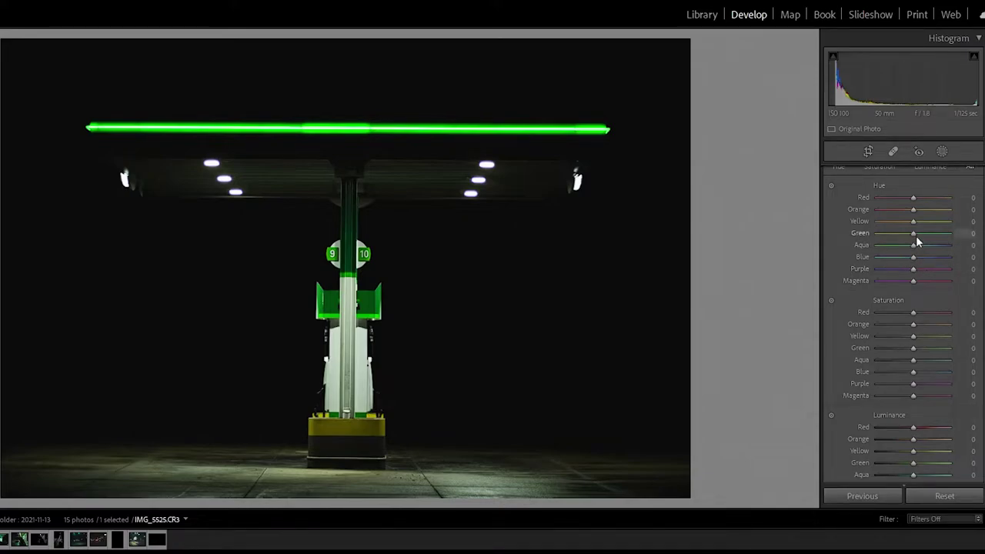
{"action": "left_click_drag", "start_coordinate": [913, 233], "coordinate": [922, 237]}
{"action": "mouse_move", "coordinate": [915, 244]}
{"action": "left_mouse_down"}
{"action": "mouse_move", "coordinate": [951, 244]}
{"action": "mouse_move", "coordinate": [885, 244]}
{"action": "mouse_move", "coordinate": [940, 244]}
{"action": "mouse_move", "coordinate": [927, 248]}
{"action": "left_mouse_up"}
{"action": "left_click_drag", "start_coordinate": [913, 257], "coordinate": [909, 256]}
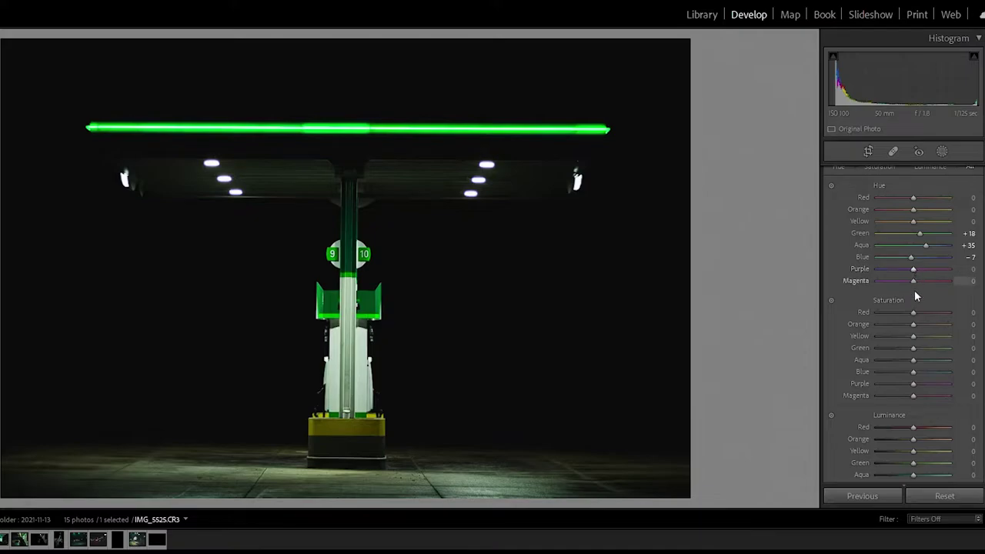
{"action": "mouse_move", "coordinate": [914, 337]}
{"action": "left_mouse_down"}
{"action": "mouse_move", "coordinate": [936, 336]}
{"action": "mouse_move", "coordinate": [925, 347]}
{"action": "left_mouse_up"}
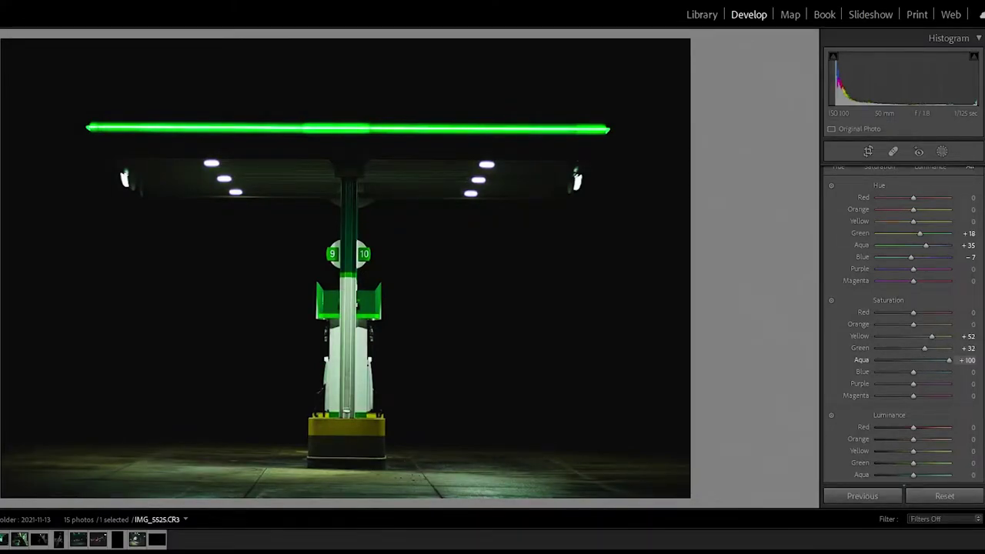
{"action": "mouse_move", "coordinate": [948, 361]}
{"action": "left_mouse_down"}
{"action": "mouse_move", "coordinate": [915, 361]}
{"action": "mouse_move", "coordinate": [949, 372]}
{"action": "mouse_move", "coordinate": [927, 373]}
{"action": "left_mouse_up"}
- Set HSL luminance to Yellow +17 and Green −27, and raise Blue slightly
{"action": "scroll", "coordinate": [921, 416], "scroll_direction": "down", "scroll_amount": 6}
{"action": "scroll", "coordinate": [921, 418], "scroll_direction": "up", "scroll_amount": 2}
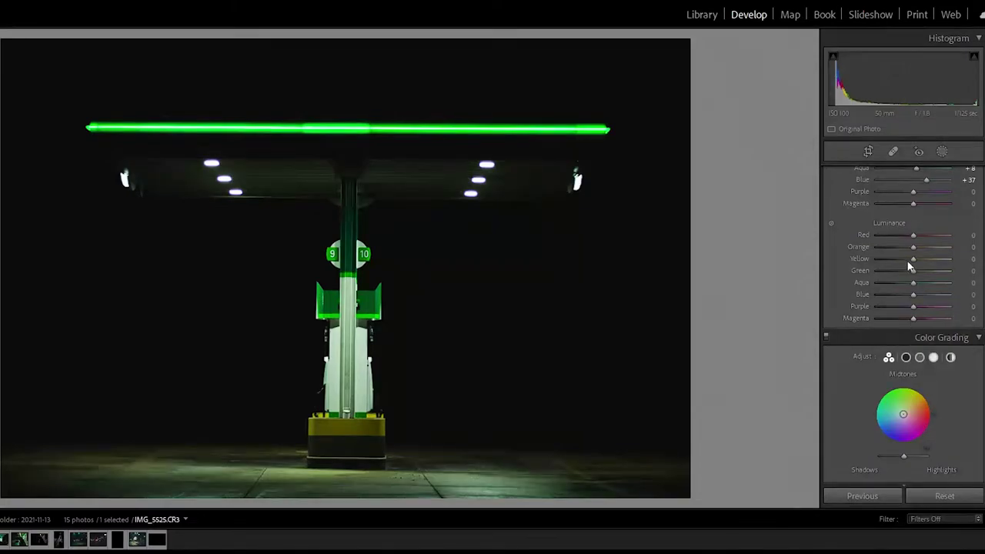
{"action": "mouse_move", "coordinate": [913, 258]}
{"action": "left_mouse_down"}
{"action": "mouse_move", "coordinate": [954, 260]}
{"action": "mouse_move", "coordinate": [923, 282]}
{"action": "mouse_move", "coordinate": [890, 280]}
{"action": "mouse_move", "coordinate": [904, 278]}
{"action": "left_mouse_up"}
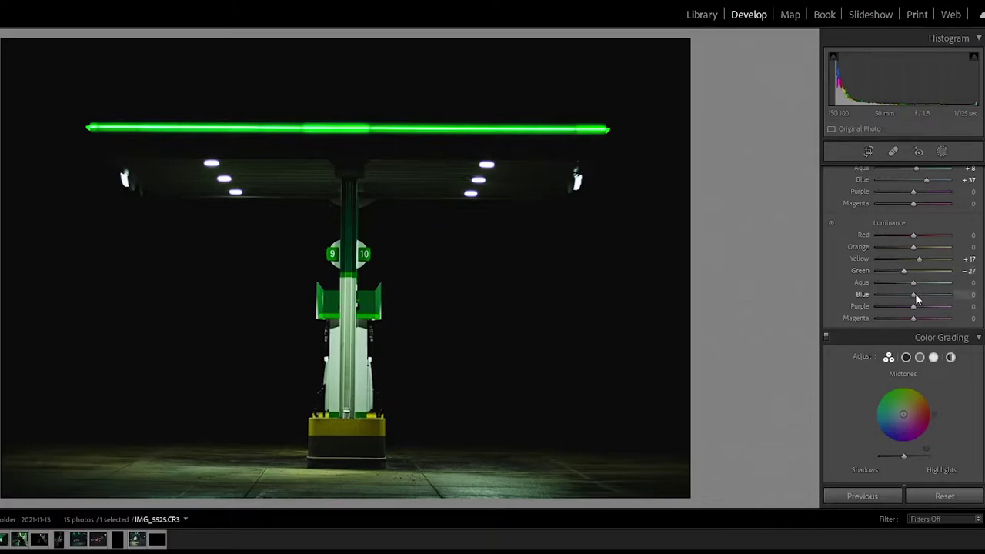
{"action": "left_click_drag", "start_coordinate": [913, 294], "coordinate": [915, 298]}
- Enable lens profile corrections for the Canon EF 50mm f/1.8 STM
{"action": "scroll", "coordinate": [949, 297], "scroll_direction": "down", "scroll_amount": 5}
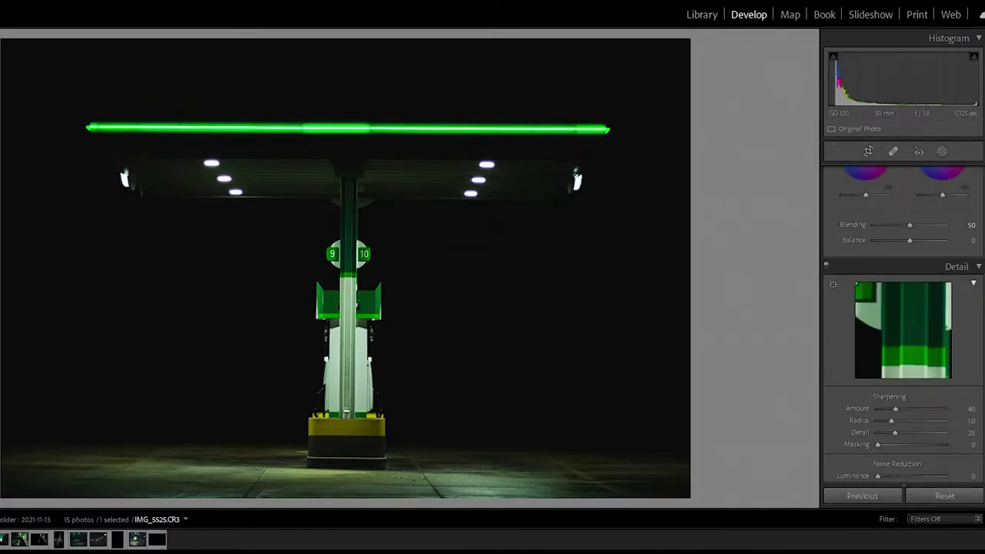
{"action": "scroll", "coordinate": [905, 325], "scroll_direction": "down", "scroll_amount": 1}
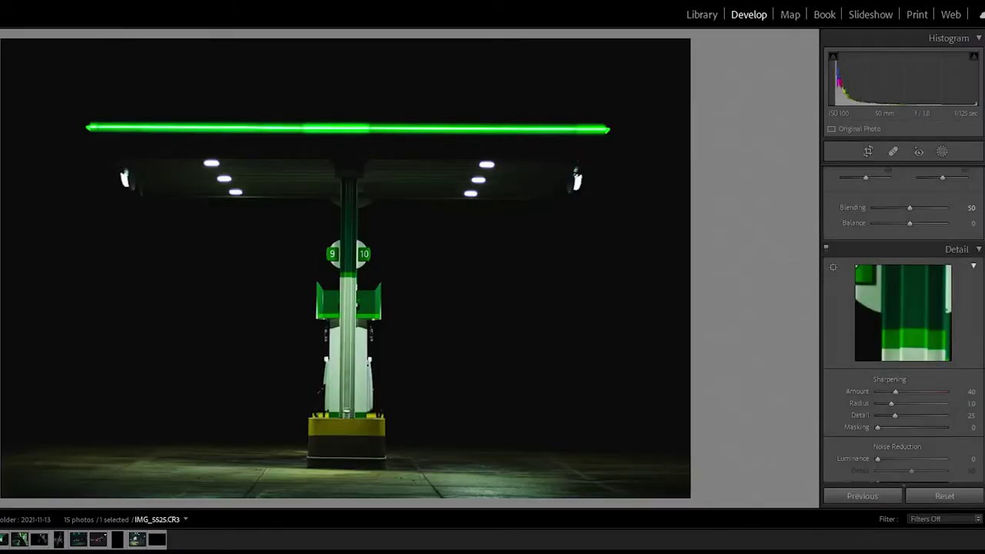
{"action": "scroll", "coordinate": [904, 323], "scroll_direction": "down", "scroll_amount": 3}
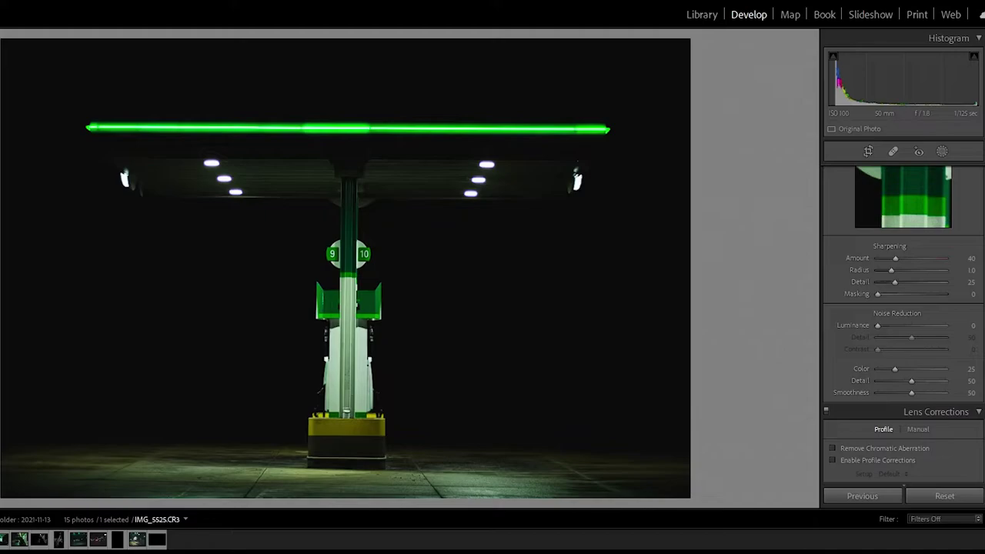
{"action": "left_click", "coordinate": [833, 460]}
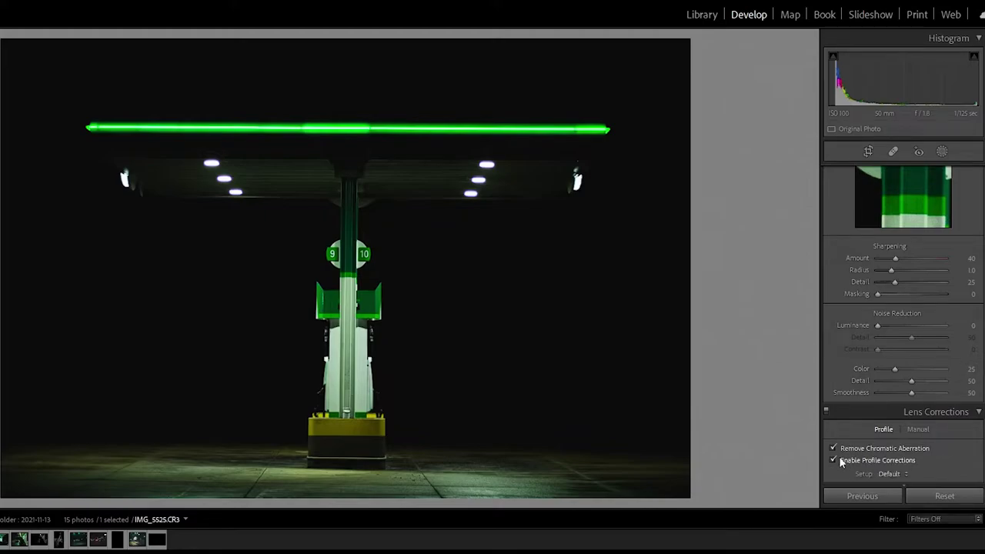
- Apply Upright Auto perspective correction in the Transform panel
{"action": "scroll", "coordinate": [915, 342], "scroll_direction": "down", "scroll_amount": 2}
{"action": "scroll", "coordinate": [916, 343], "scroll_direction": "down", "scroll_amount": 3}
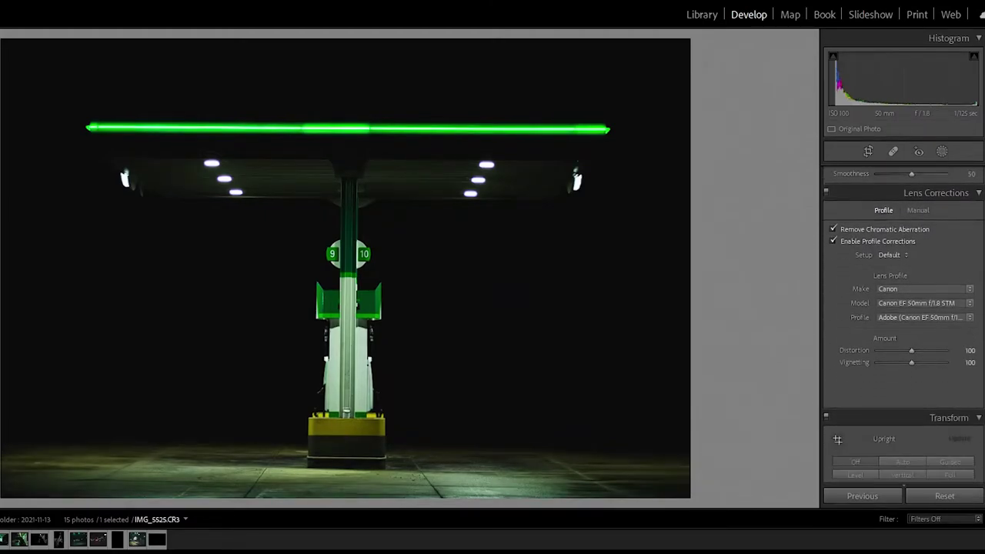
{"action": "scroll", "coordinate": [916, 343], "scroll_direction": "down", "scroll_amount": 3}
{"action": "left_click", "coordinate": [915, 341]}
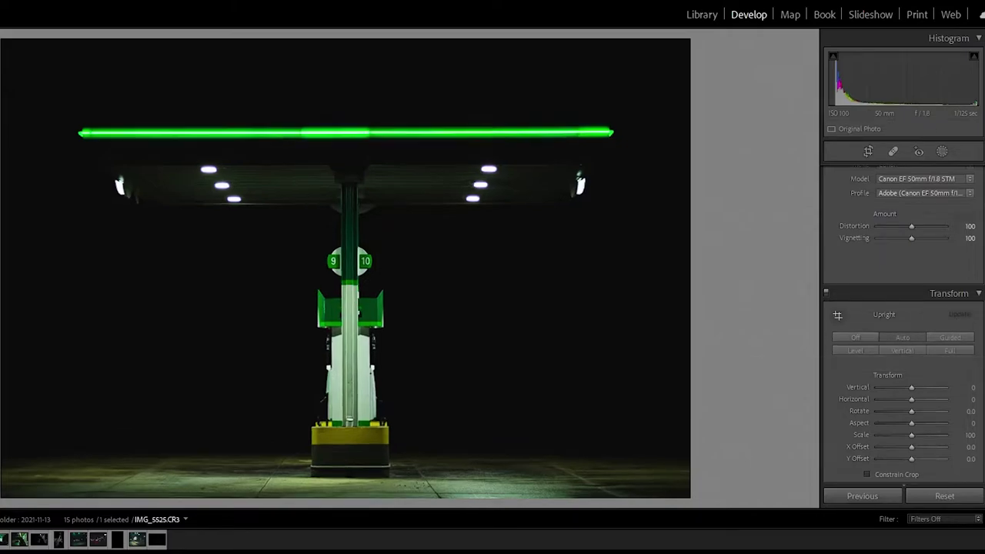
{"action": "scroll", "coordinate": [904, 323], "scroll_direction": "down", "scroll_amount": 1}
{"action": "scroll", "coordinate": [904, 324], "scroll_direction": "down", "scroll_amount": 5}
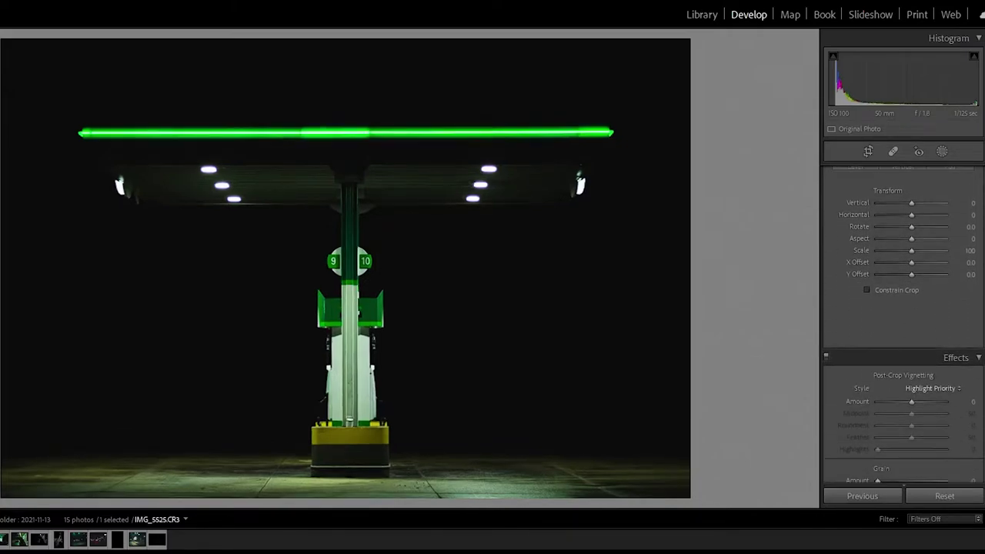
{"action": "scroll", "coordinate": [904, 323], "scroll_direction": "down", "scroll_amount": 2}
{"action": "scroll", "coordinate": [905, 323], "scroll_direction": "down", "scroll_amount": 2}
{"action": "scroll", "coordinate": [979, 473], "scroll_direction": "down", "scroll_amount": 3}
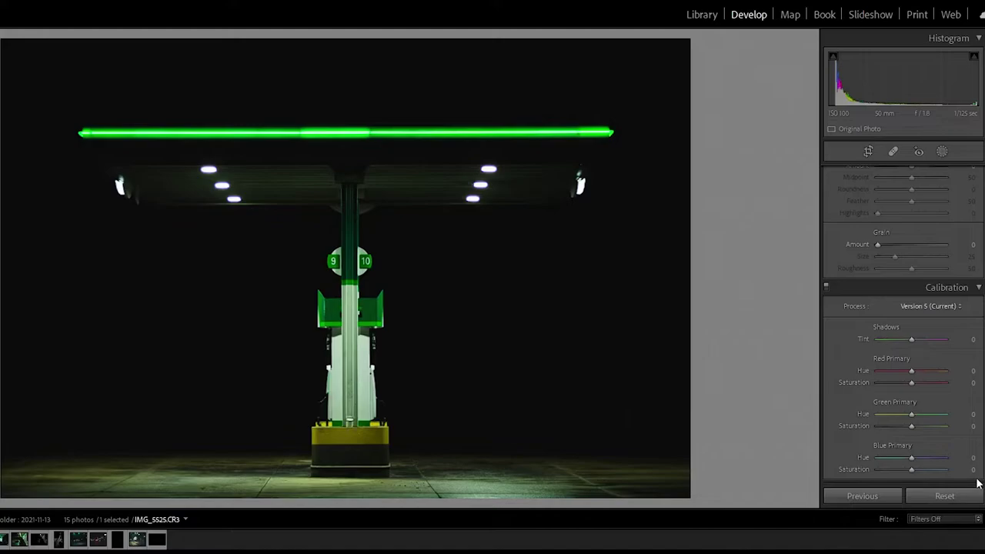
{"action": "left_click", "coordinate": [248, 235]}
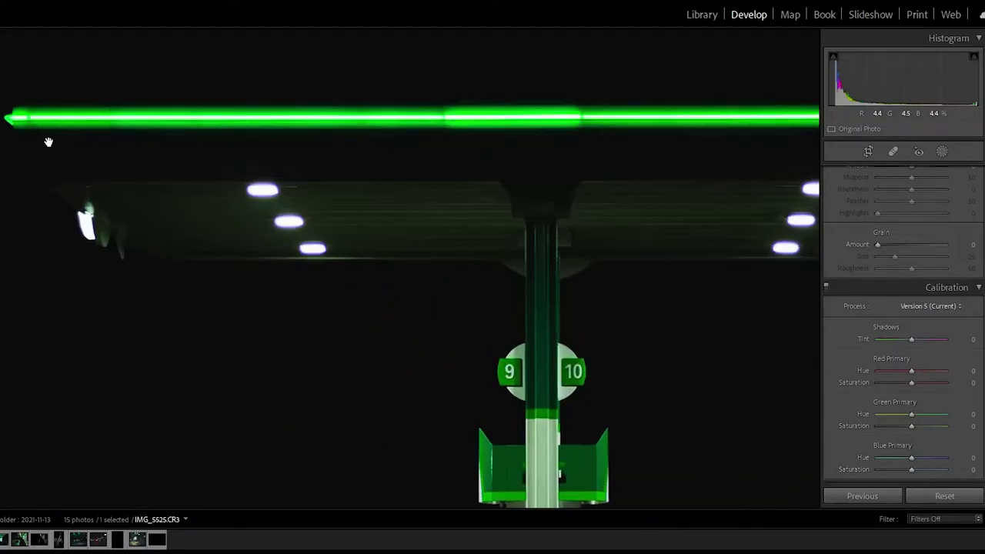
{"action": "mouse_move", "coordinate": [476, 144]}
{"action": "left_mouse_down"}
{"action": "mouse_move", "coordinate": [283, 278]}
{"action": "mouse_move", "coordinate": [360, 171]}
{"action": "left_mouse_up"}
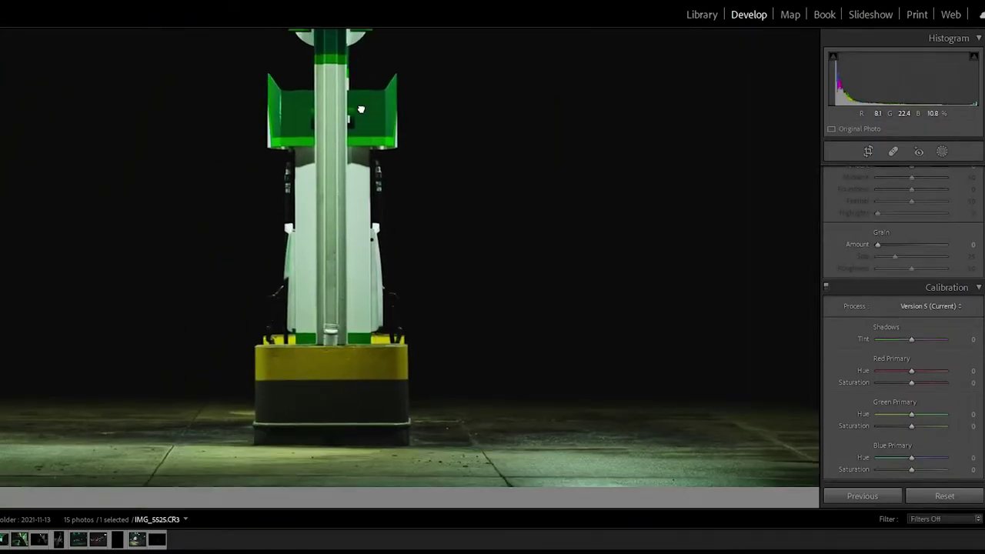
{"action": "left_click", "coordinate": [360, 171]}
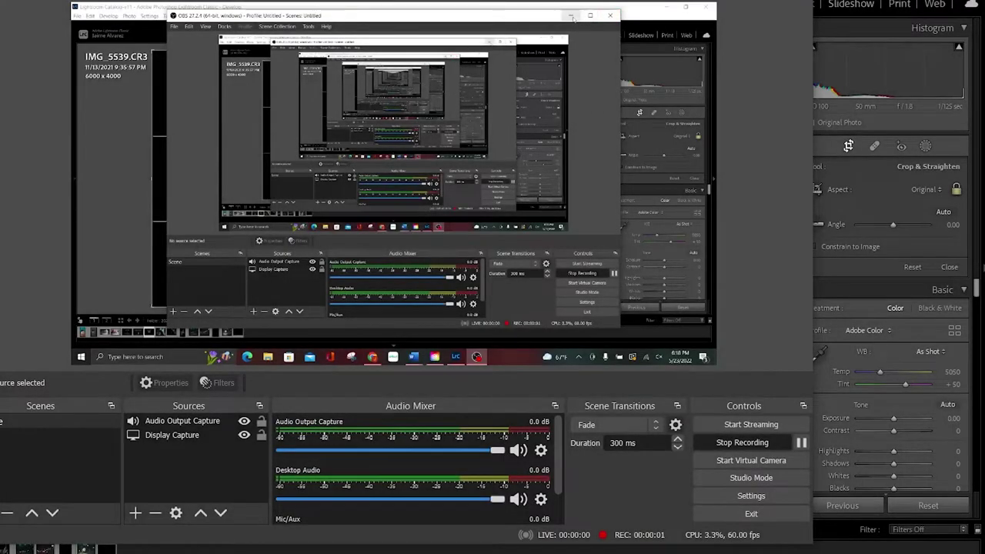
- Crop the second photo to 4 x 5 / 8 x 10 proportions
{"action": "left_click", "coordinate": [571, 16]}
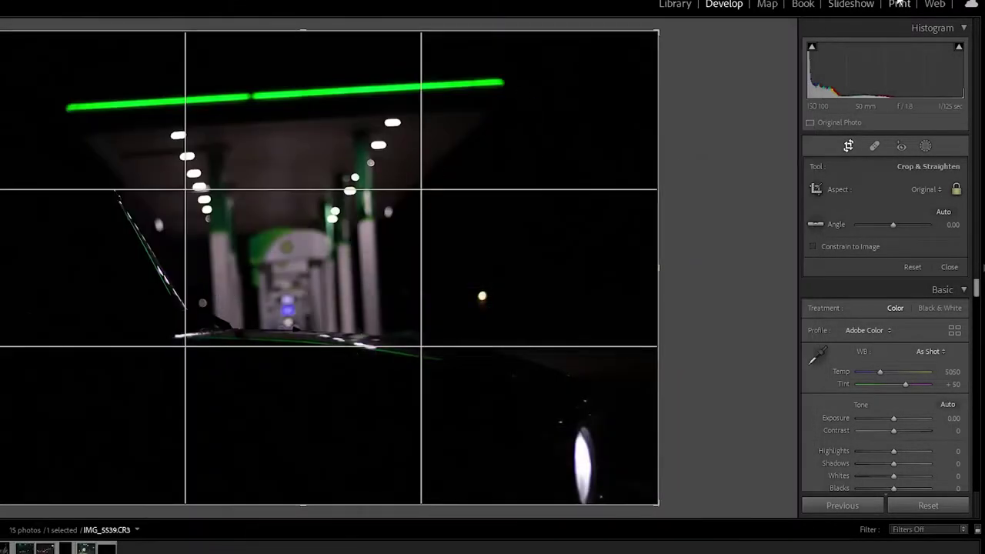
{"action": "left_click", "coordinate": [926, 189]}
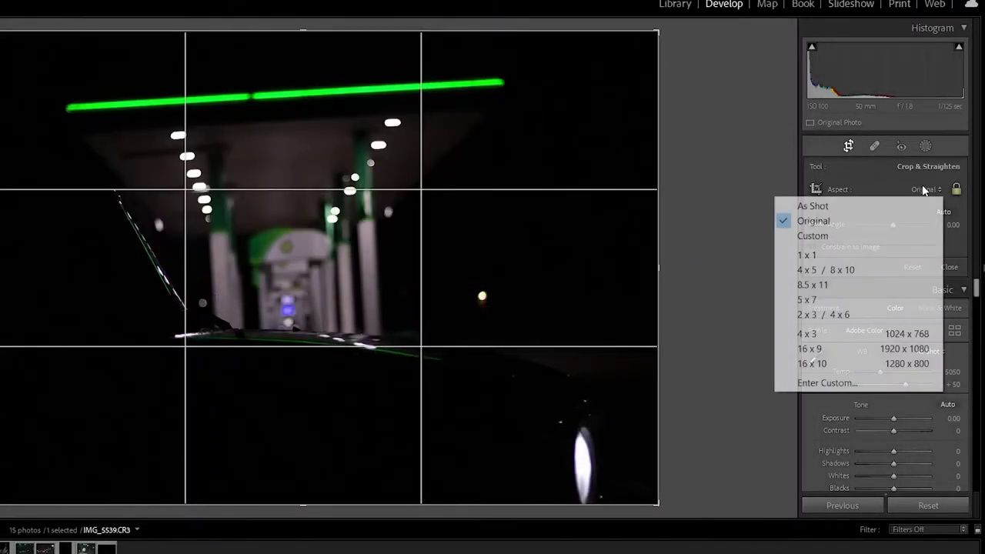
{"action": "left_click", "coordinate": [866, 272]}
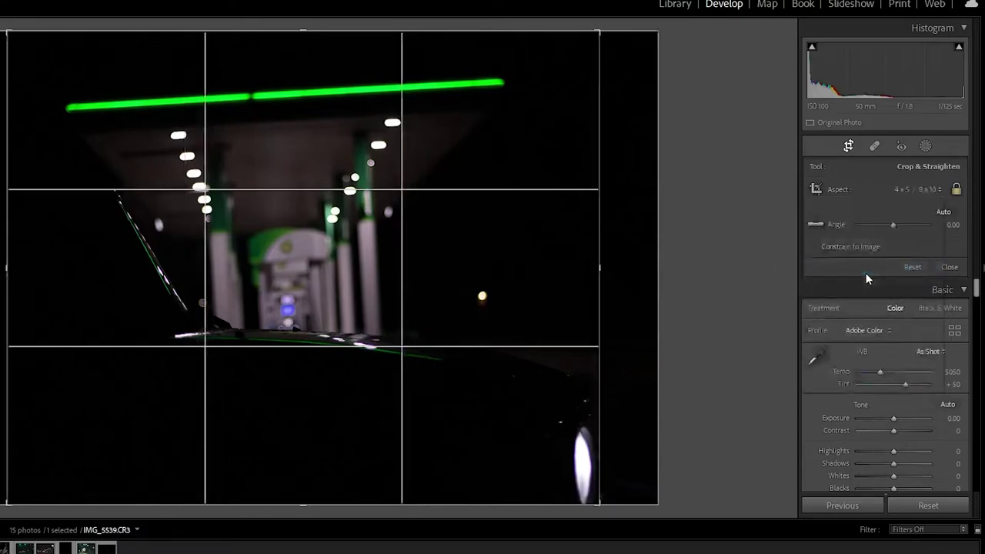
{"action": "left_click_drag", "start_coordinate": [297, 29], "coordinate": [301, 37]}
{"action": "key", "text": "Return"}
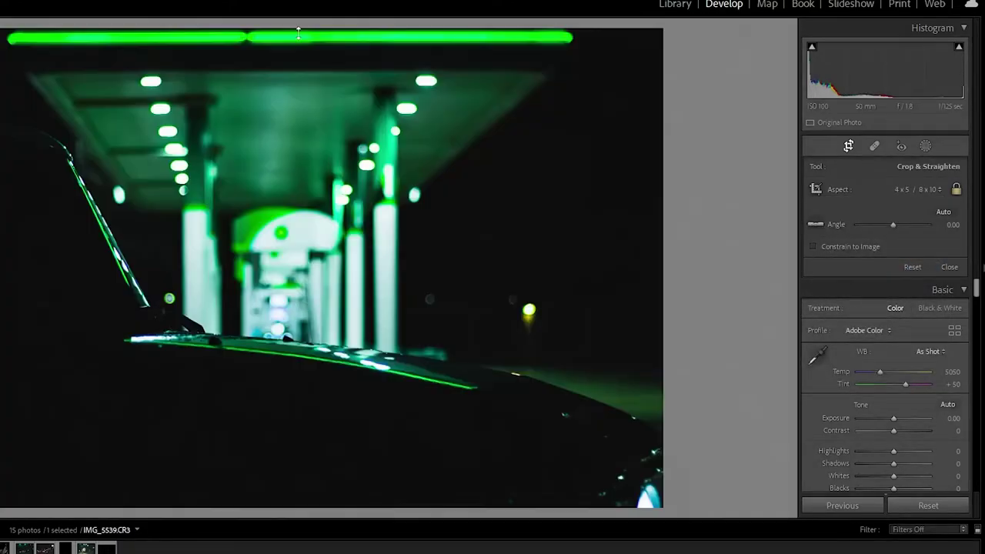
- Auto-straighten the photo with the Upright Auto transform
{"action": "scroll", "coordinate": [904, 454], "scroll_direction": "down", "scroll_amount": 5}
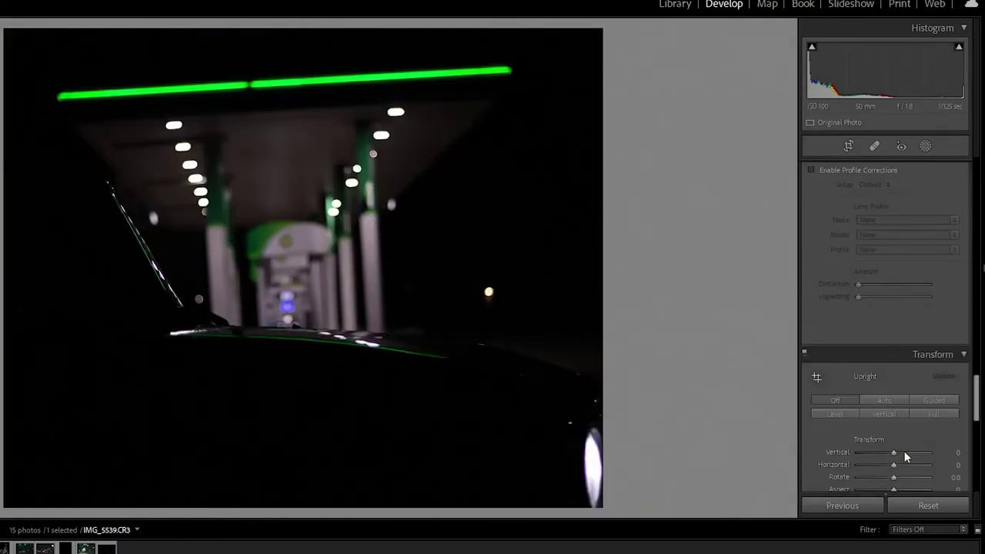
{"action": "scroll", "coordinate": [903, 450], "scroll_direction": "down", "scroll_amount": 5}
{"action": "scroll", "coordinate": [903, 453], "scroll_direction": "down", "scroll_amount": 5}
{"action": "scroll", "coordinate": [904, 454], "scroll_direction": "down", "scroll_amount": 3}
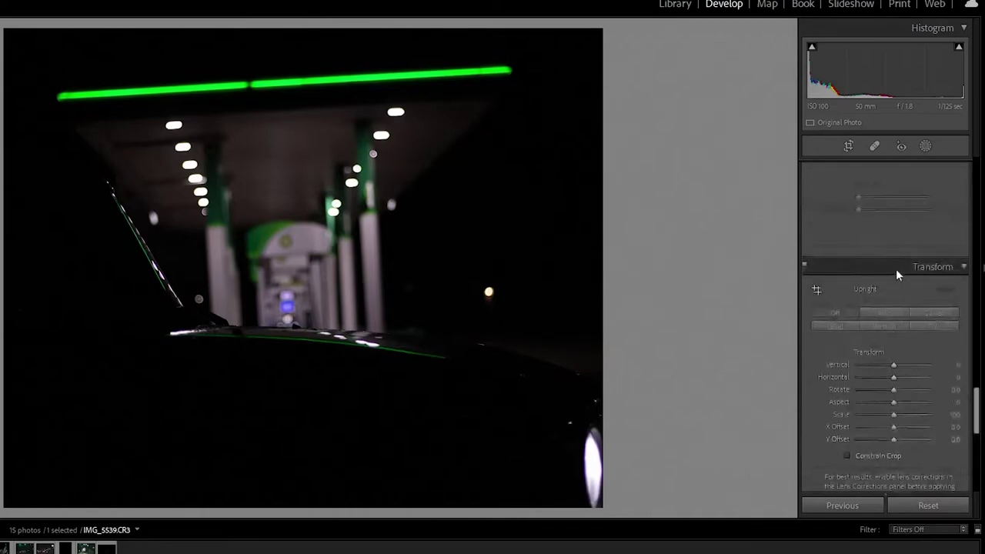
{"action": "left_click", "coordinate": [889, 310]}
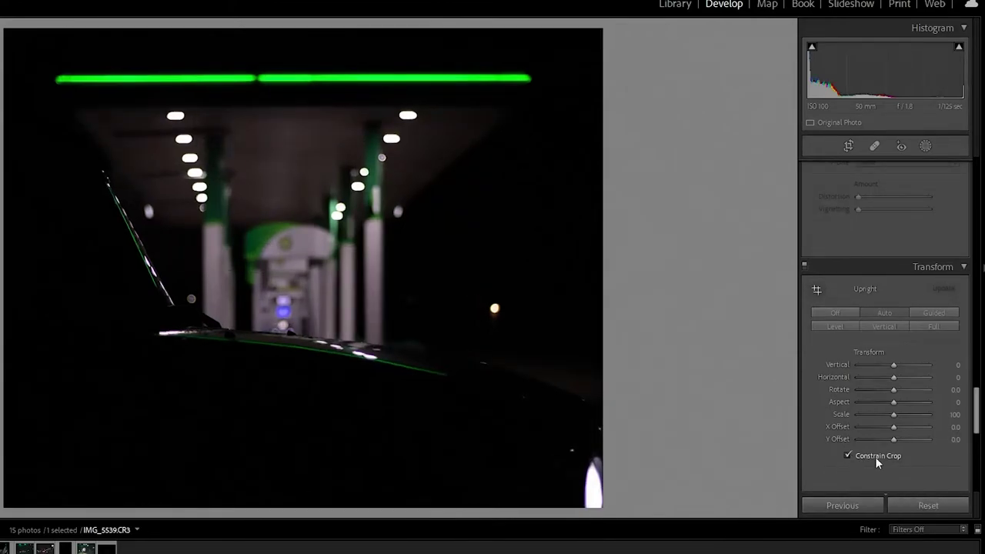
- Re-crop inside the straightened frame so no blank corners show, and apply
{"action": "left_click", "coordinate": [854, 148]}
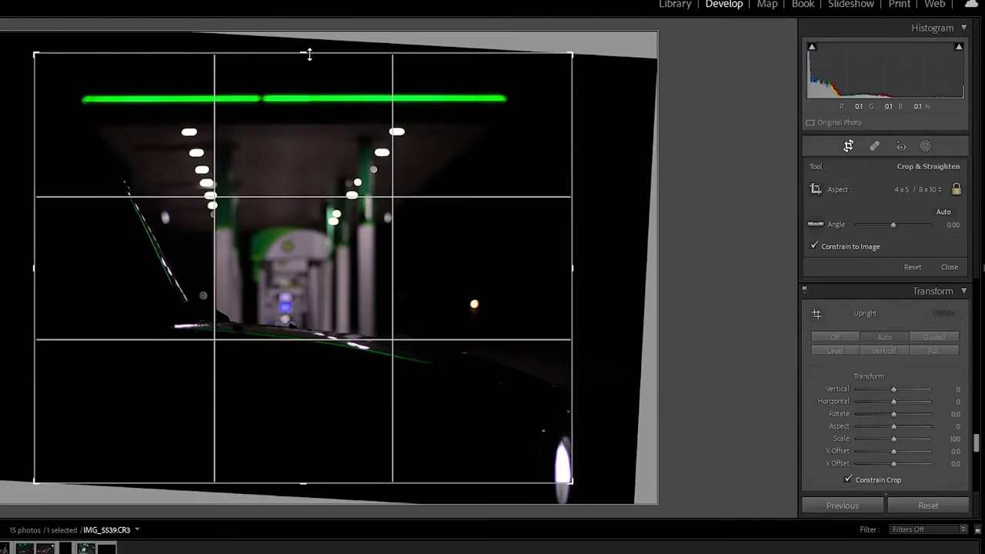
{"action": "left_click_drag", "start_coordinate": [308, 55], "coordinate": [311, 70]}
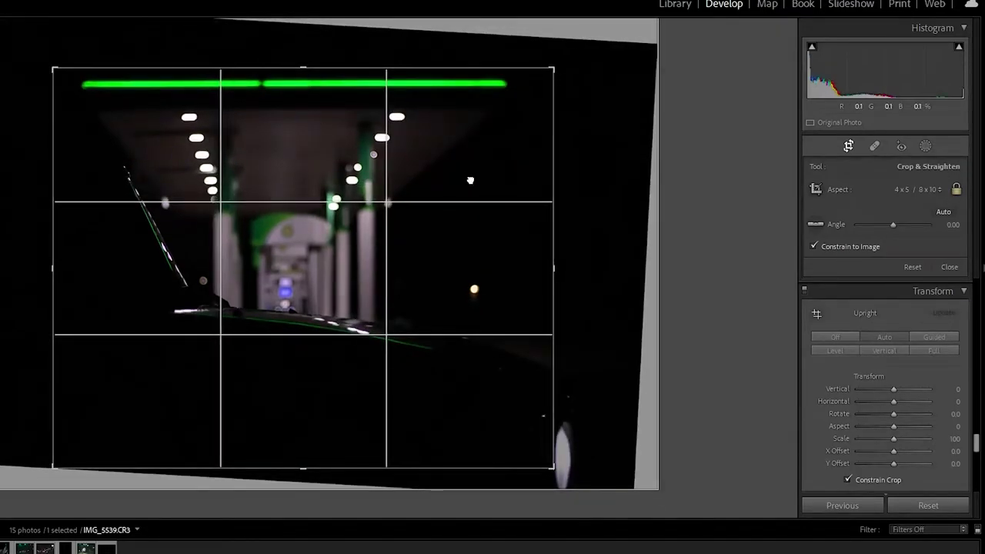
{"action": "mouse_move", "coordinate": [471, 179]}
{"action": "left_mouse_down"}
{"action": "mouse_move", "coordinate": [478, 187]}
{"action": "mouse_move", "coordinate": [454, 180]}
{"action": "left_mouse_up"}
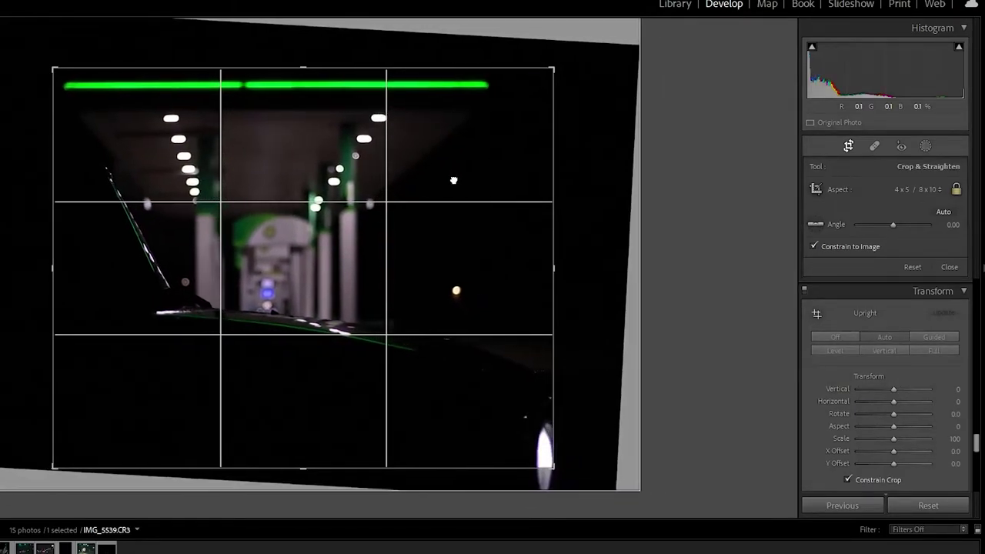
{"action": "mouse_move", "coordinate": [453, 180]}
{"action": "left_mouse_down"}
{"action": "mouse_move", "coordinate": [476, 185]}
{"action": "mouse_move", "coordinate": [484, 174]}
{"action": "mouse_move", "coordinate": [450, 170]}
{"action": "left_mouse_up"}
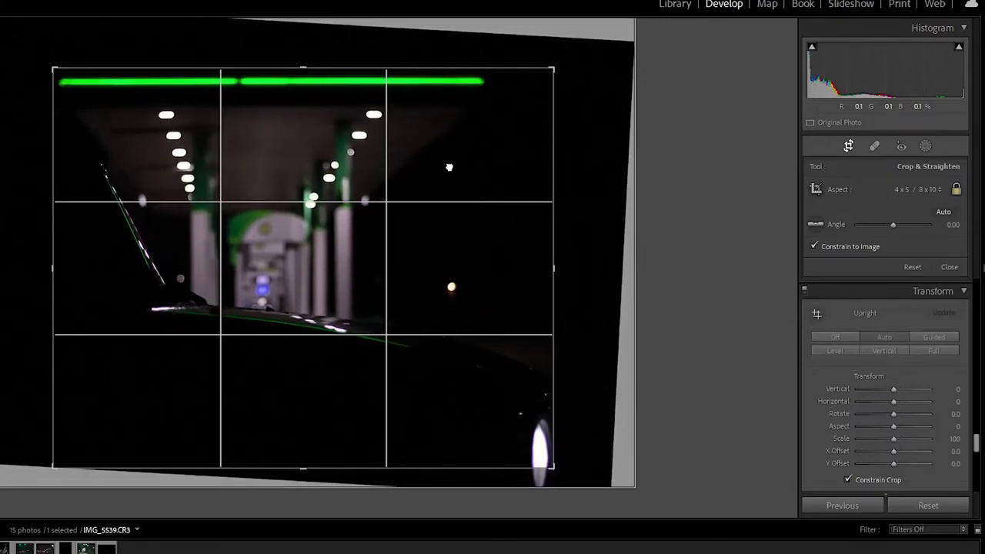
{"action": "left_click_drag", "start_coordinate": [450, 170], "coordinate": [461, 182]}
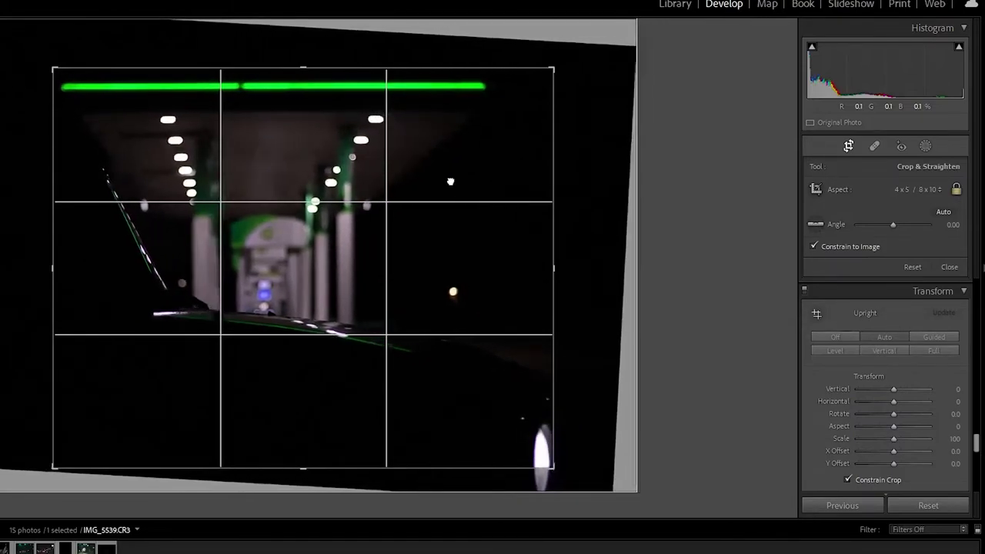
{"action": "key", "text": "Return"}
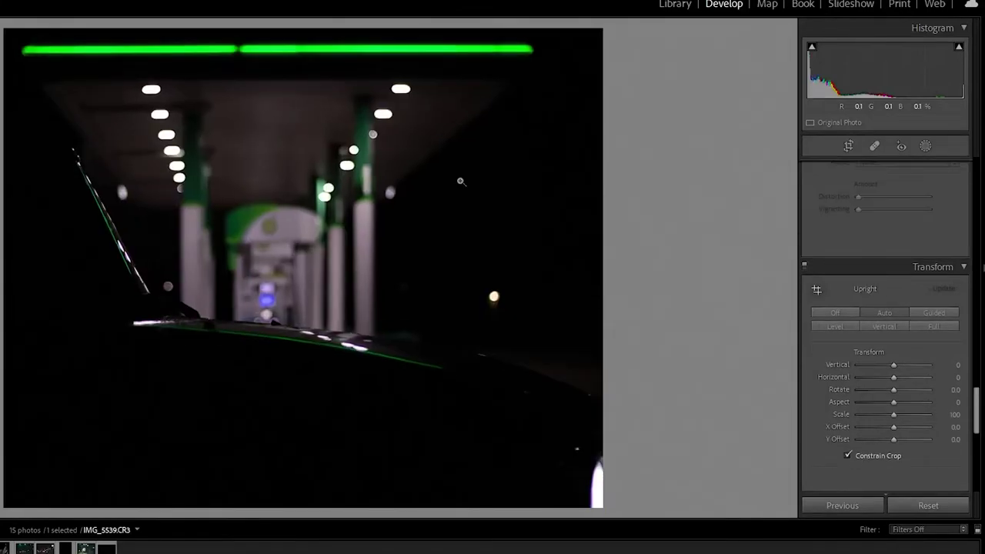
- Adjust the white balance temperature and shift Tint to −32
{"action": "scroll", "coordinate": [893, 203], "scroll_direction": "up", "scroll_amount": 10}
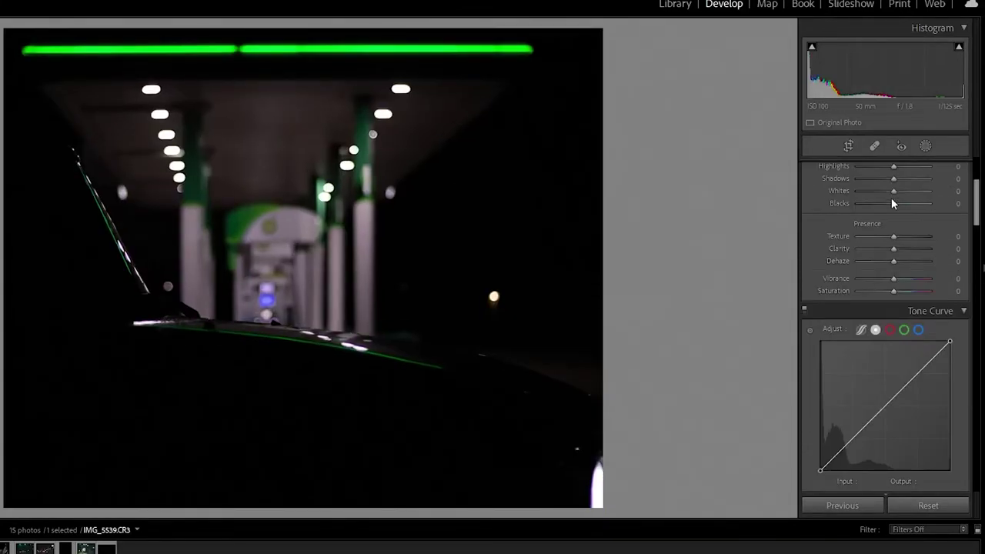
{"action": "scroll", "coordinate": [892, 204], "scroll_direction": "up", "scroll_amount": 3}
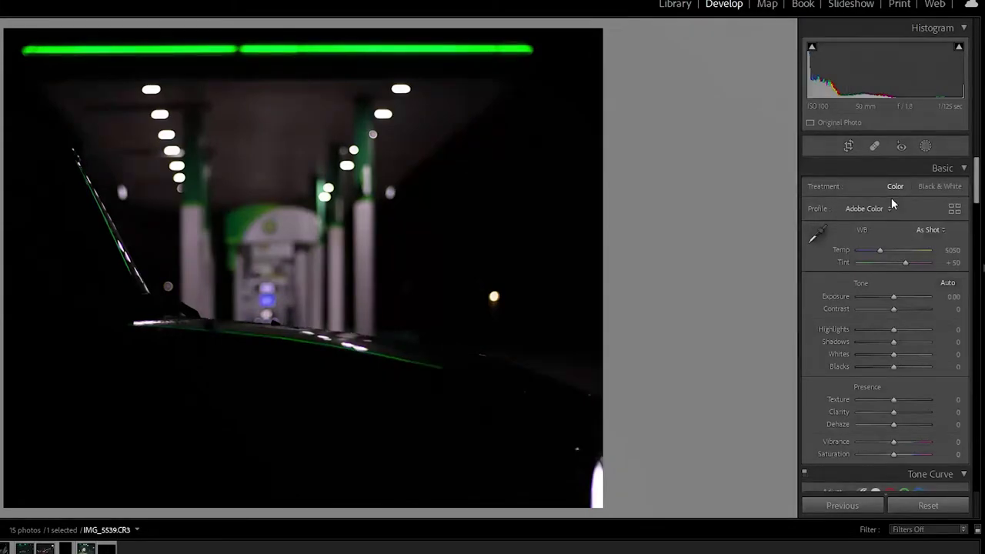
{"action": "left_click_drag", "start_coordinate": [878, 249], "coordinate": [868, 264]}
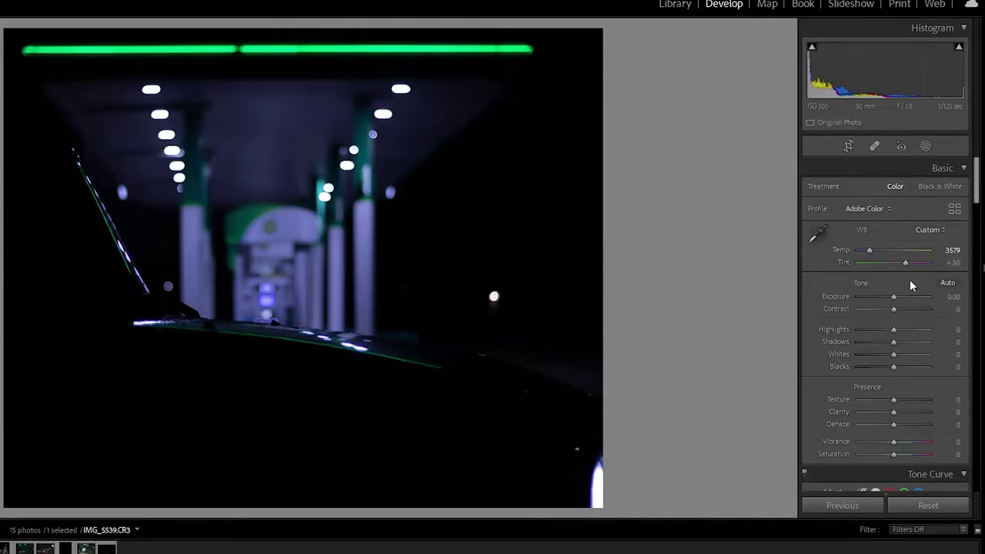
{"action": "left_click_drag", "start_coordinate": [905, 263], "coordinate": [887, 264]}
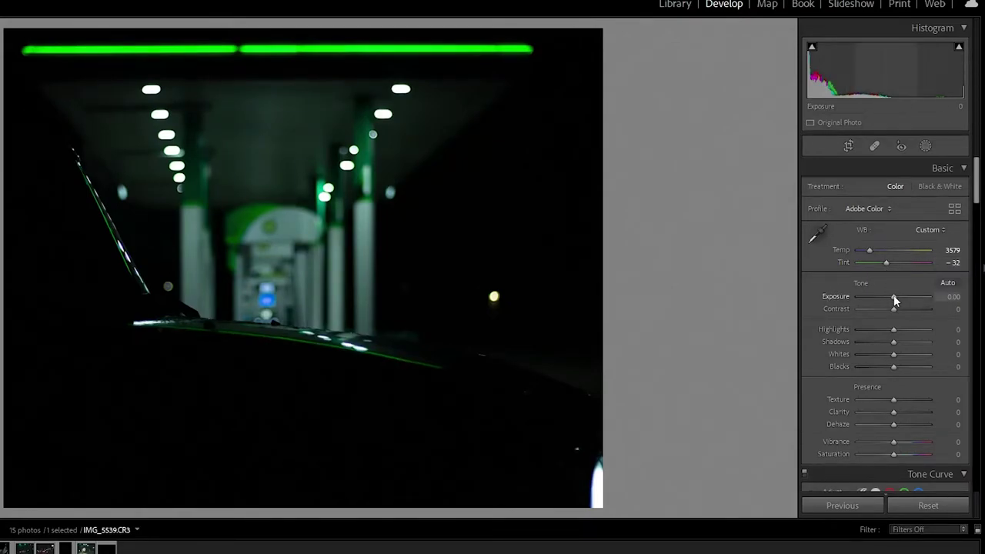
- Set Exposure to +1.49, Contrast +56, Shadows +18 and Whites −44
{"action": "mouse_move", "coordinate": [893, 296]}
{"action": "left_mouse_down"}
{"action": "mouse_move", "coordinate": [918, 290]}
{"action": "mouse_move", "coordinate": [904, 301]}
{"action": "left_mouse_up"}
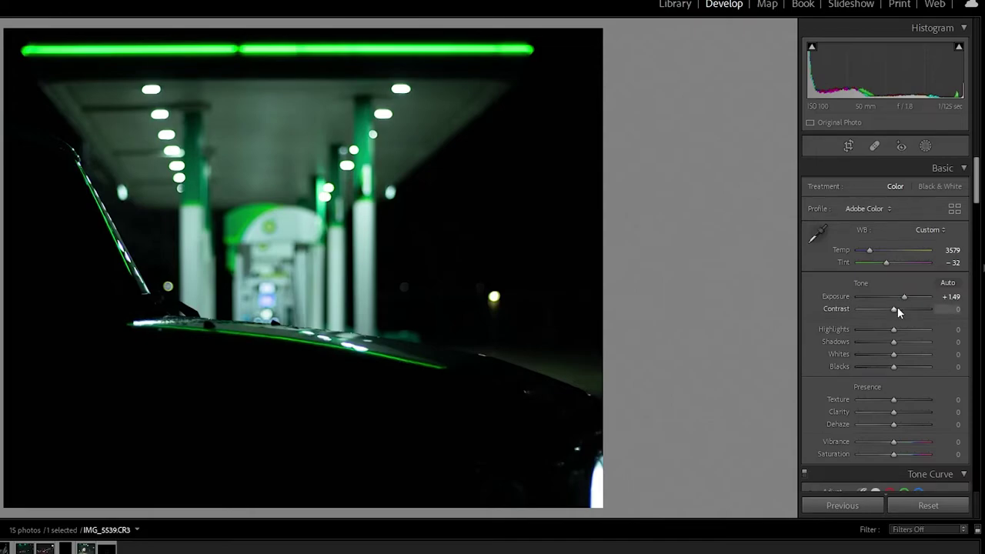
{"action": "left_click_drag", "start_coordinate": [897, 307], "coordinate": [918, 312]}
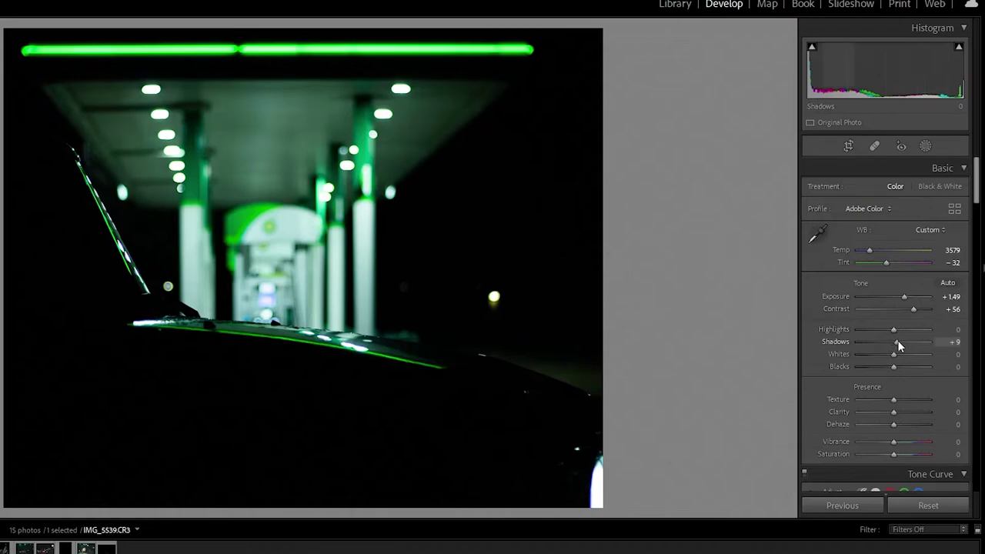
{"action": "left_click_drag", "start_coordinate": [895, 343], "coordinate": [901, 343]}
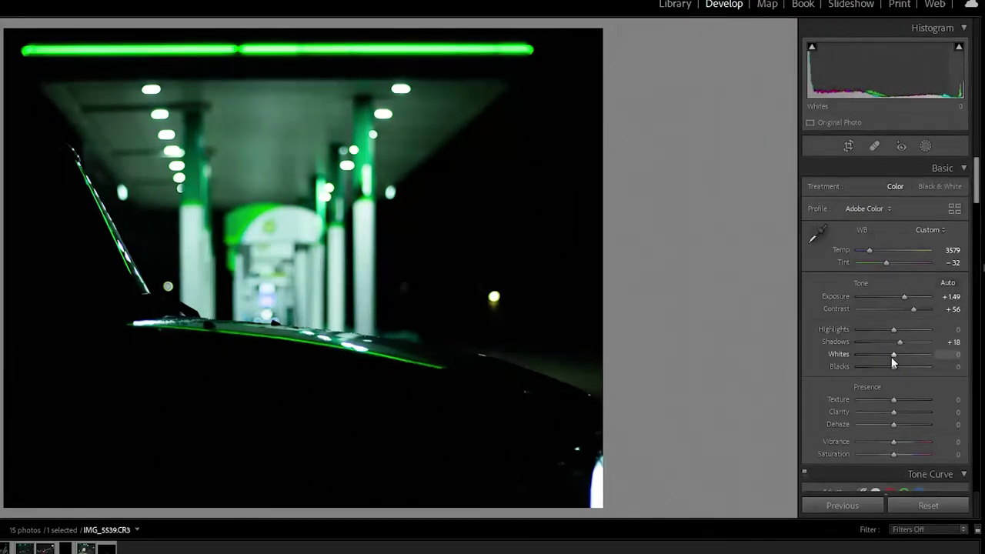
{"action": "left_click_drag", "start_coordinate": [894, 355], "coordinate": [881, 361]}
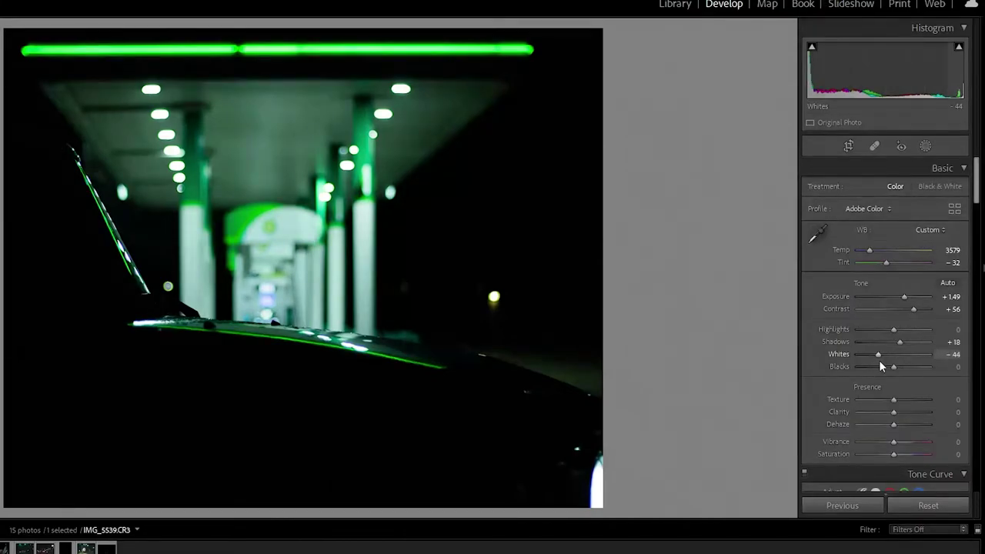
{"action": "left_click_drag", "start_coordinate": [878, 360], "coordinate": [904, 369]}
{"action": "scroll", "coordinate": [903, 369], "scroll_direction": "down", "scroll_amount": 5}
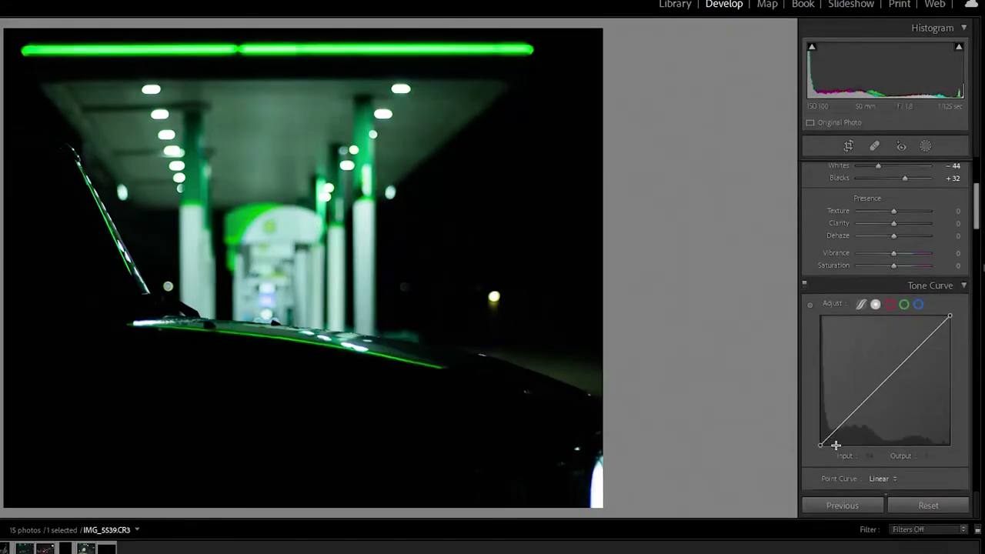
- Shape an S tone curve with a lifted black point and lowered white point, and set Sharpening Amount to 88
{"action": "left_click", "coordinate": [888, 377]}
{"action": "left_click_drag", "start_coordinate": [918, 346], "coordinate": [922, 348]}
{"action": "left_click_drag", "start_coordinate": [852, 416], "coordinate": [851, 413]}
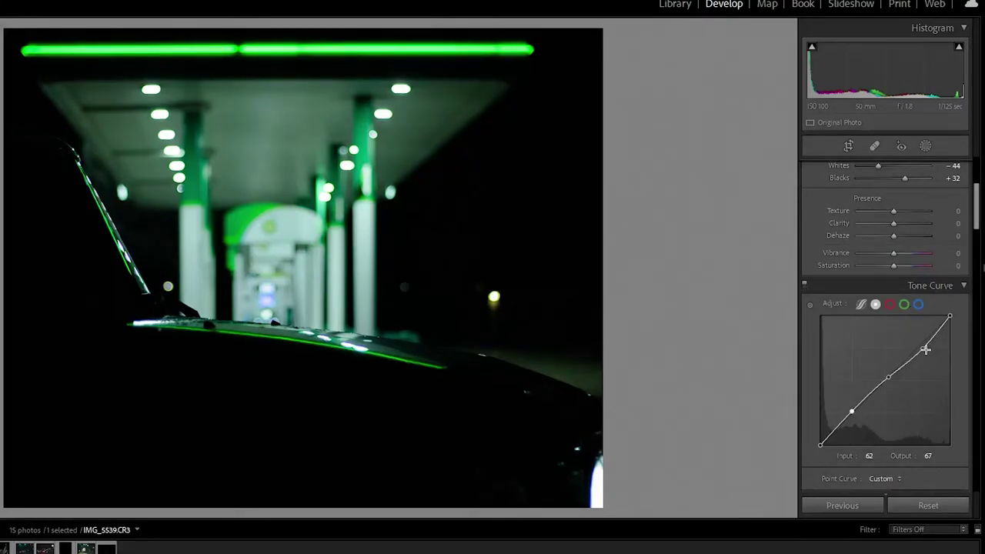
{"action": "left_click_drag", "start_coordinate": [923, 349], "coordinate": [917, 344]}
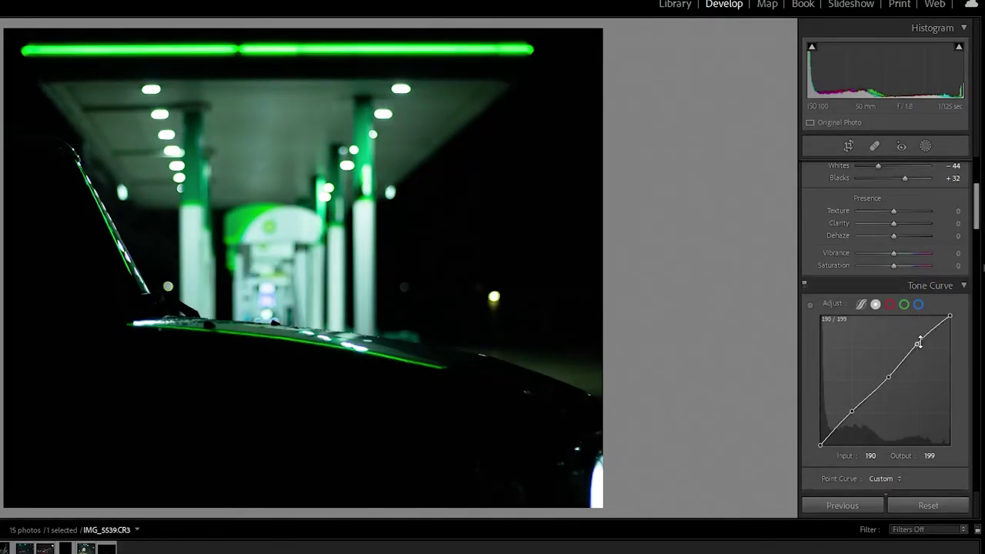
{"action": "mouse_move", "coordinate": [950, 316]}
{"action": "left_click_drag", "start_coordinate": [951, 318], "coordinate": [951, 324]}
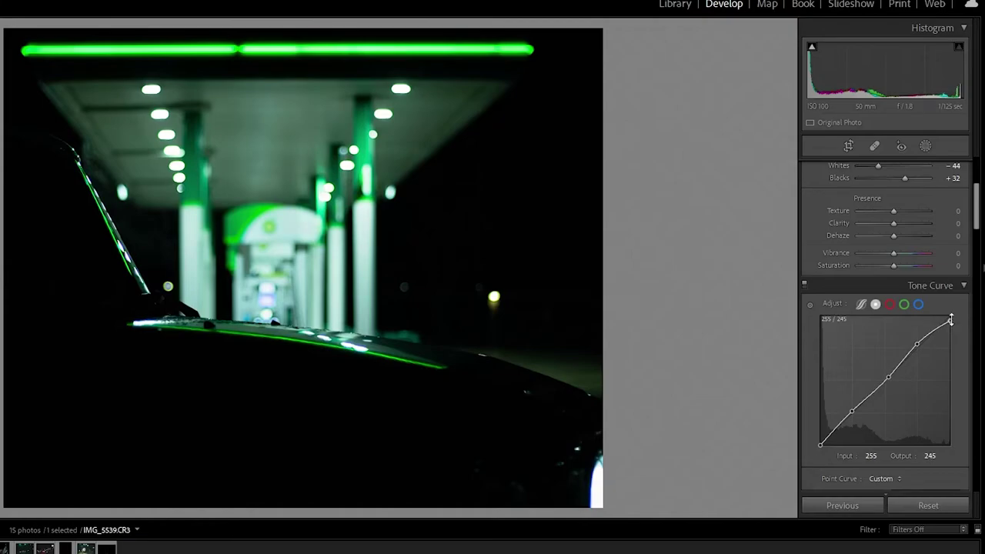
{"action": "left_click_drag", "start_coordinate": [853, 415], "coordinate": [856, 415]}
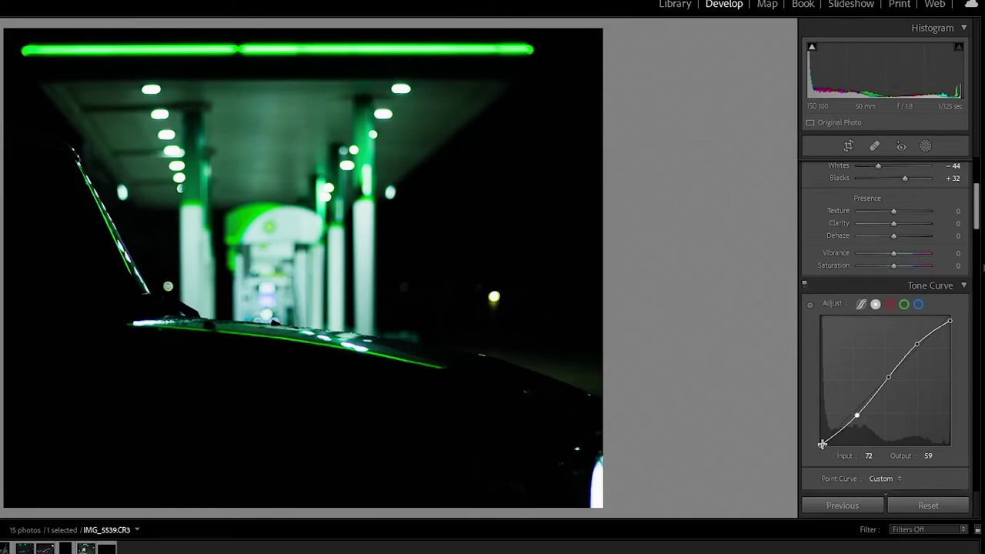
{"action": "left_click_drag", "start_coordinate": [820, 446], "coordinate": [812, 439]}
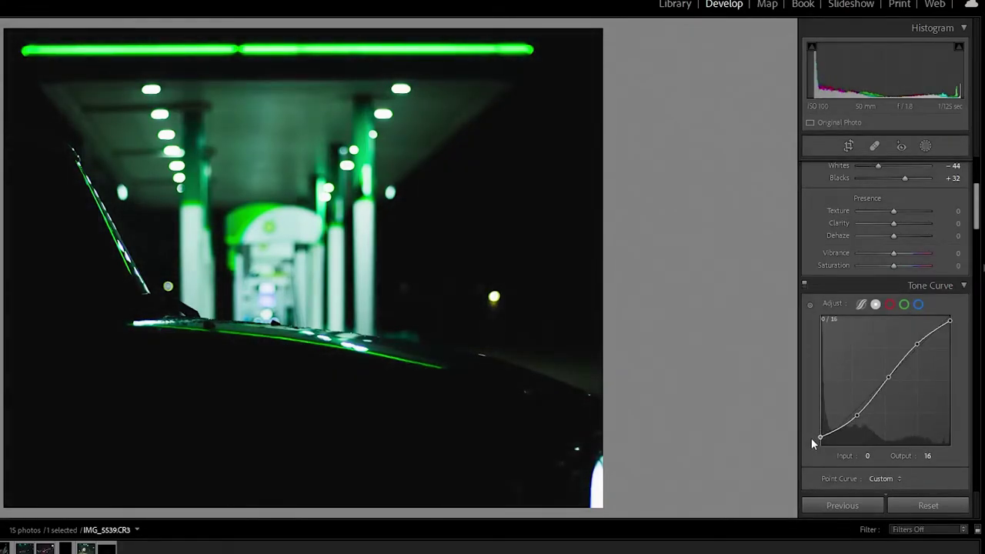
{"action": "left_click_drag", "start_coordinate": [978, 208], "coordinate": [980, 355]}
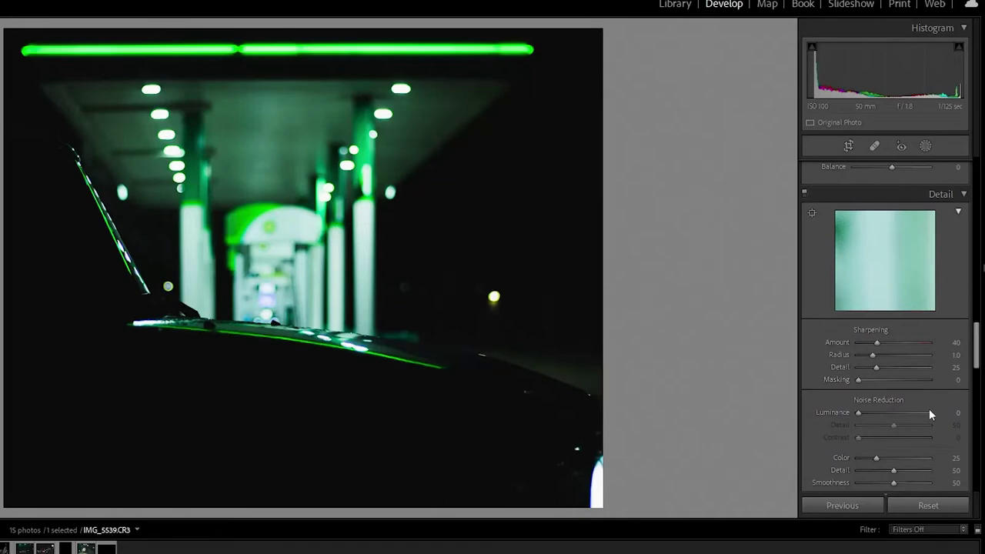
{"action": "left_click_drag", "start_coordinate": [877, 341], "coordinate": [903, 342]}
- Set HSL hues to Red +2, Green +17, Aqua +33 and Blue -7, with Red saturation +3
{"action": "scroll", "coordinate": [851, 437], "scroll_direction": "down", "scroll_amount": 5}
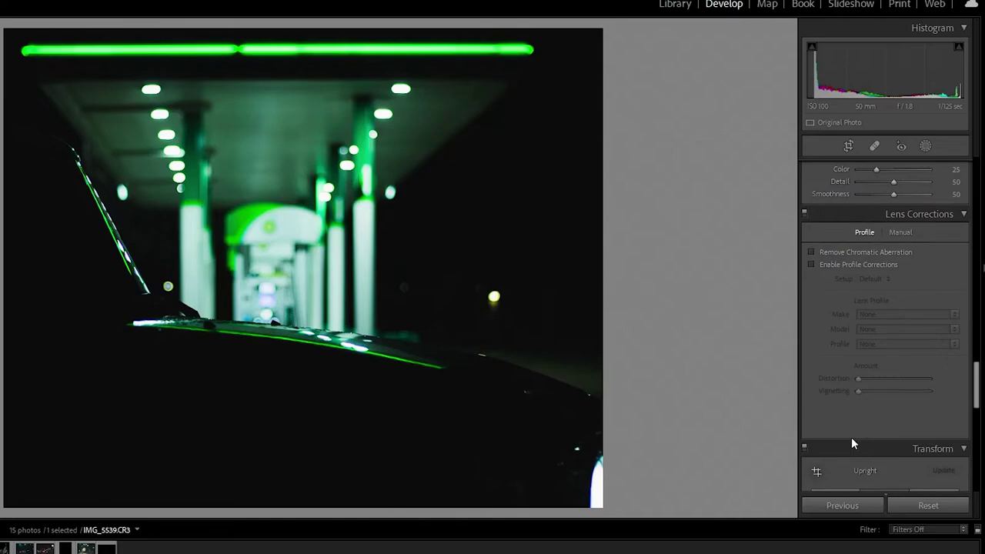
{"action": "scroll", "coordinate": [851, 437], "scroll_direction": "up", "scroll_amount": 10}
{"action": "scroll", "coordinate": [851, 437], "scroll_direction": "down", "scroll_amount": 5}
{"action": "scroll", "coordinate": [851, 438], "scroll_direction": "up", "scroll_amount": 1}
{"action": "scroll", "coordinate": [851, 437], "scroll_direction": "up", "scroll_amount": 3}
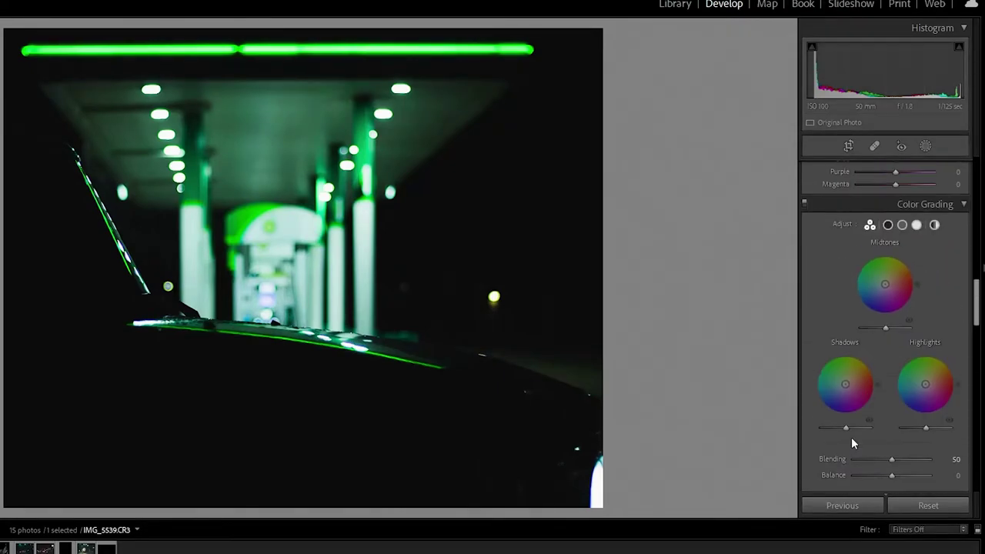
{"action": "scroll", "coordinate": [851, 437], "scroll_direction": "up", "scroll_amount": 3}
{"action": "scroll", "coordinate": [851, 437], "scroll_direction": "up", "scroll_amount": 1}
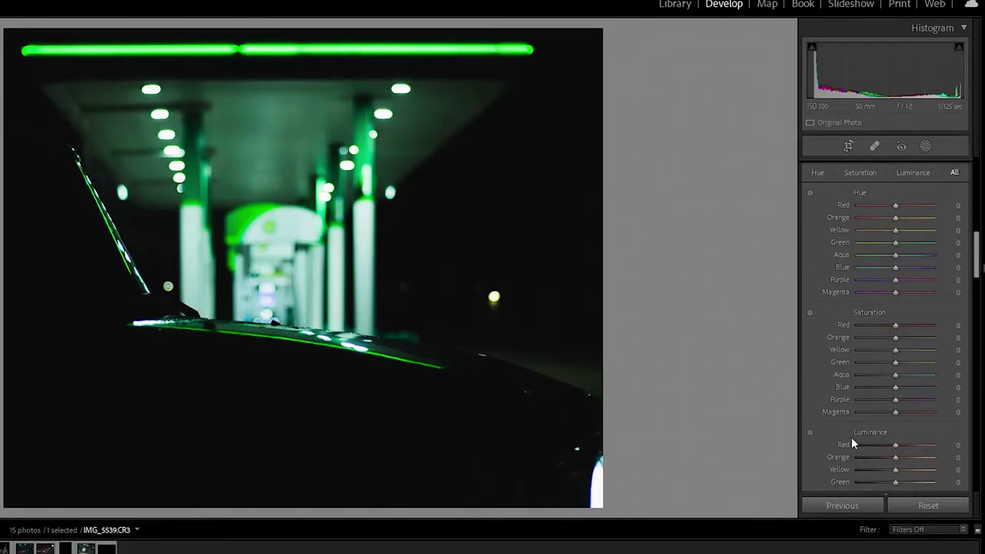
{"action": "left_click_drag", "start_coordinate": [896, 205], "coordinate": [691, 239]}
{"action": "left_click_drag", "start_coordinate": [858, 206], "coordinate": [897, 207]}
{"action": "left_click_drag", "start_coordinate": [895, 242], "coordinate": [728, 275]}
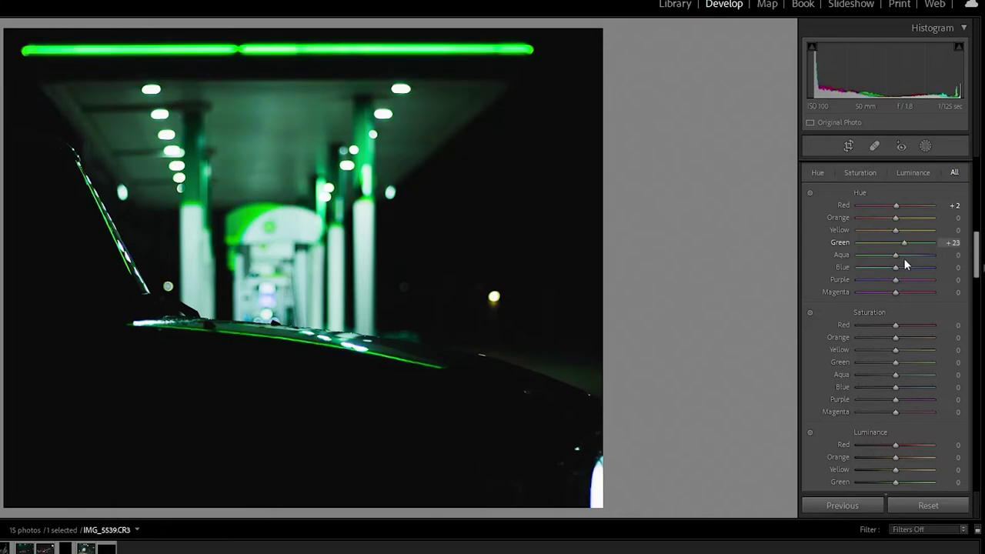
{"action": "left_click_drag", "start_coordinate": [728, 275], "coordinate": [908, 263]}
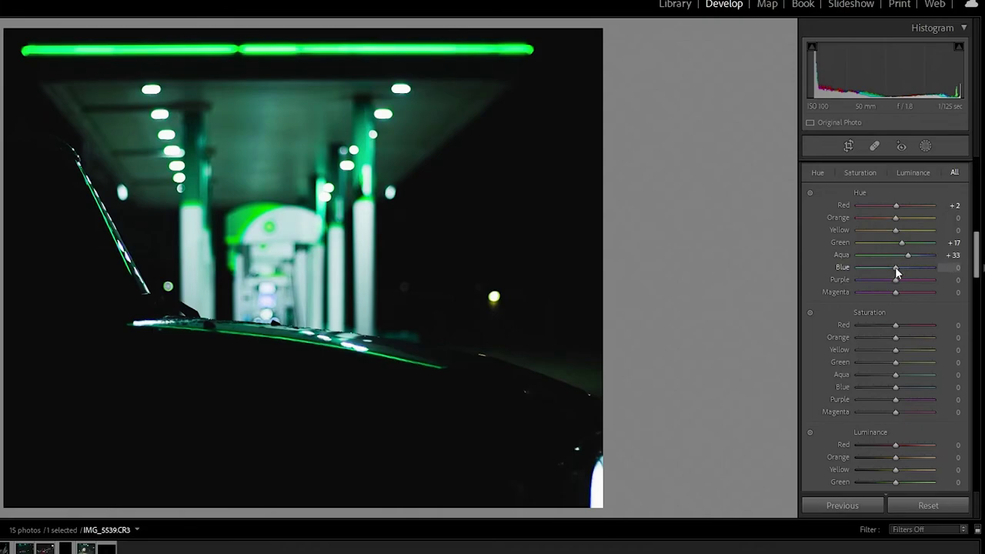
{"action": "left_click_drag", "start_coordinate": [895, 267], "coordinate": [892, 268]}
- Raise HSL saturation to Yellow +52, Green +33 and Blue +35
{"action": "left_click_drag", "start_coordinate": [896, 350], "coordinate": [915, 358]}
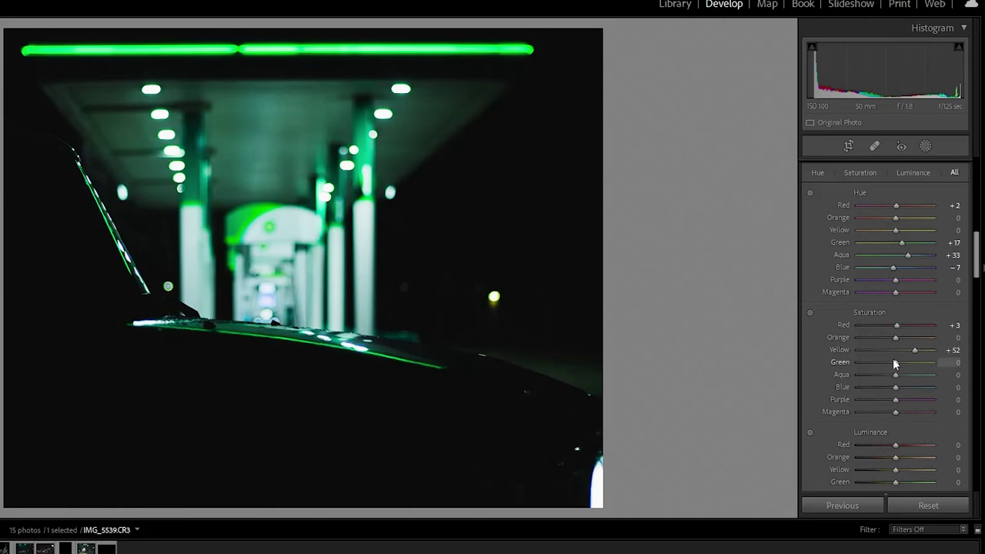
{"action": "left_click_drag", "start_coordinate": [895, 365], "coordinate": [908, 368]}
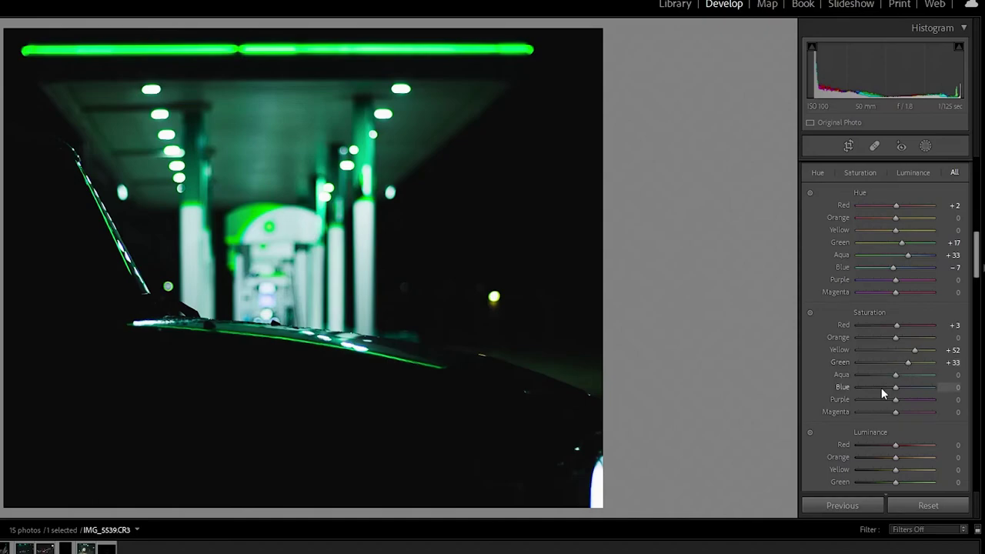
{"action": "left_click_drag", "start_coordinate": [895, 387], "coordinate": [896, 395]}
{"action": "mouse_move", "coordinate": [896, 395]}
{"action": "left_mouse_down"}
{"action": "mouse_move", "coordinate": [924, 393]}
{"action": "mouse_move", "coordinate": [905, 395]}
{"action": "left_mouse_up"}
- Set HSL luminance to Yellow +18, Green -27 and Blue +3
{"action": "scroll", "coordinate": [904, 444], "scroll_direction": "down", "scroll_amount": 3}
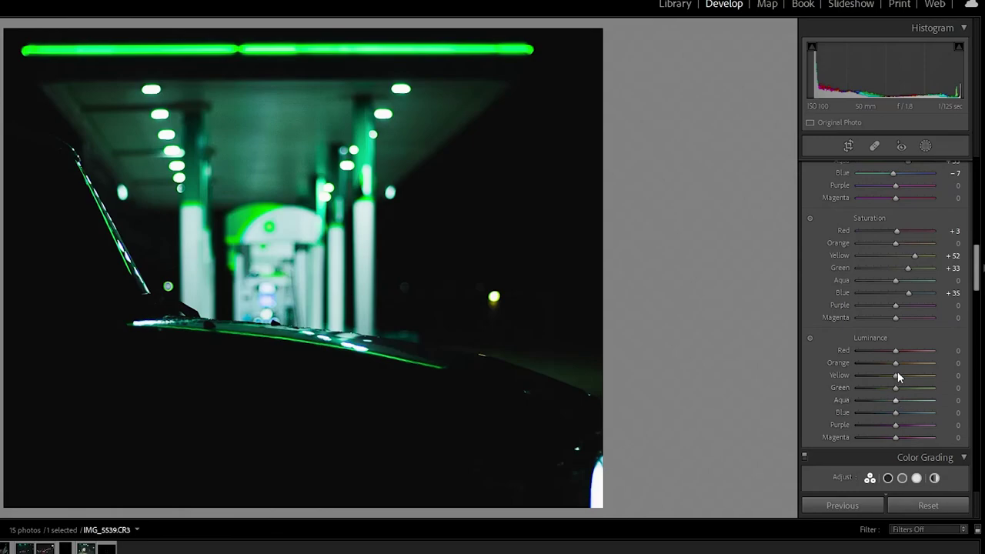
{"action": "left_click_drag", "start_coordinate": [897, 376], "coordinate": [884, 387]}
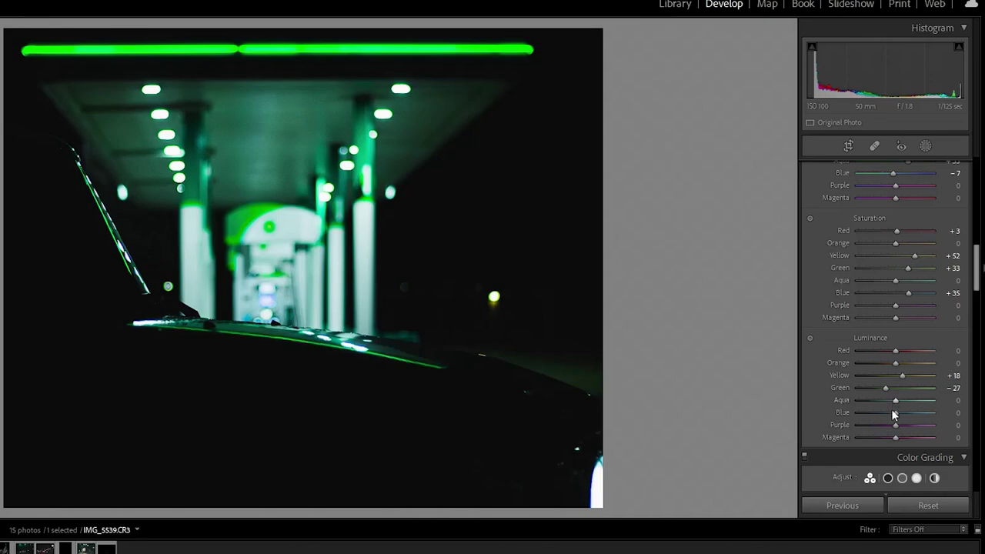
{"action": "left_click_drag", "start_coordinate": [893, 413], "coordinate": [895, 414]}
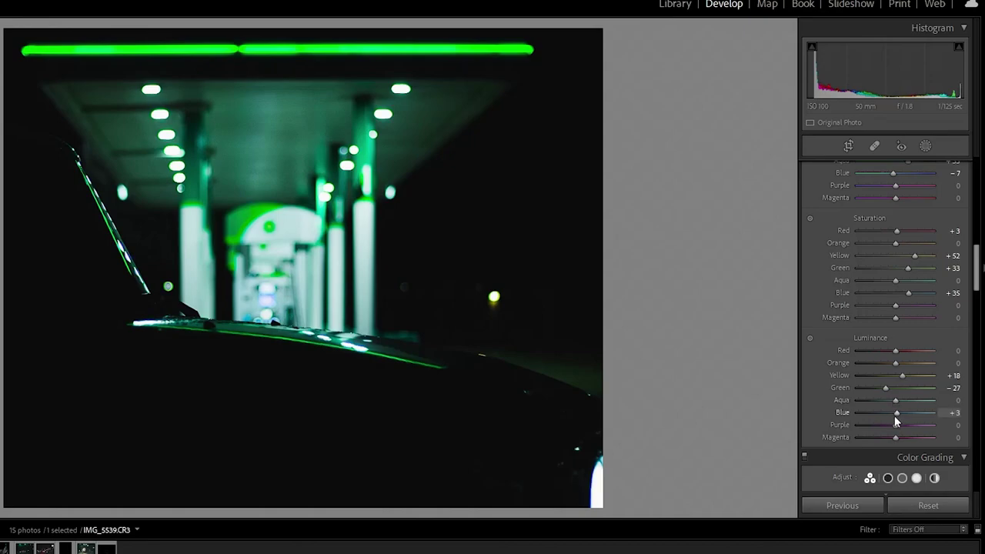